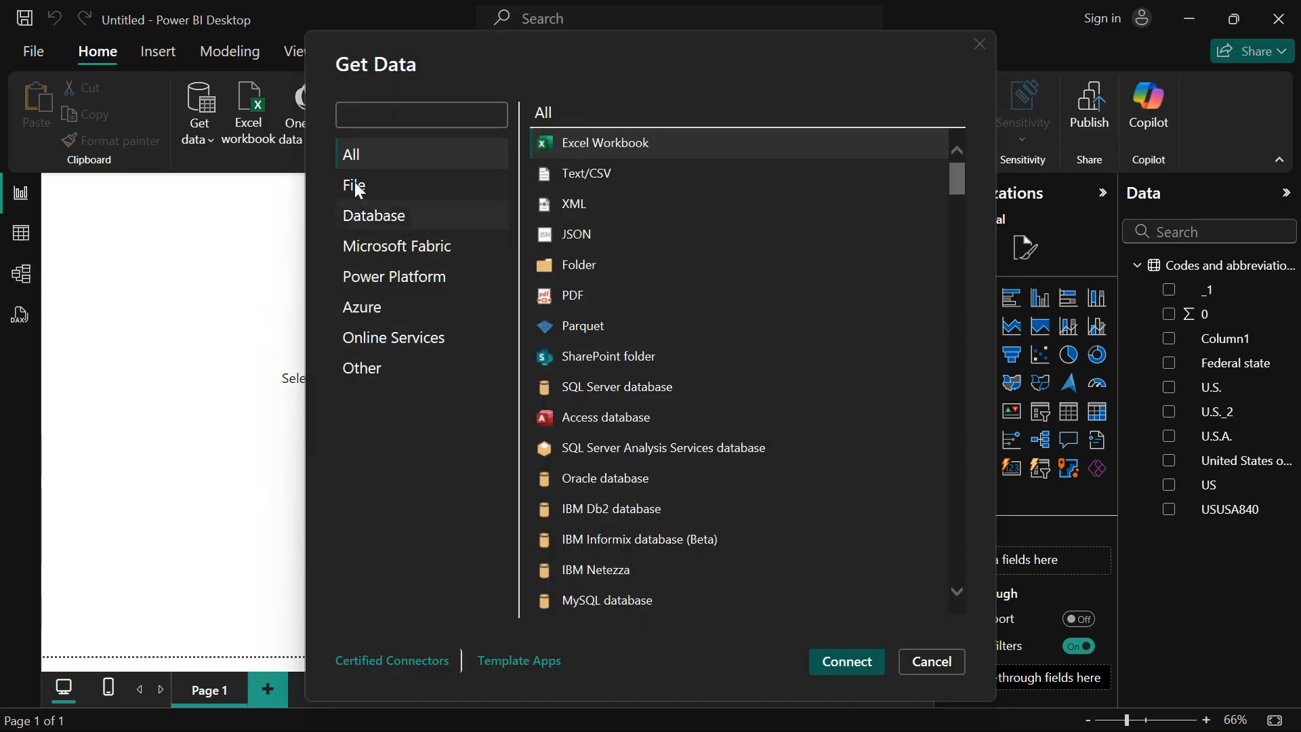
type("web")
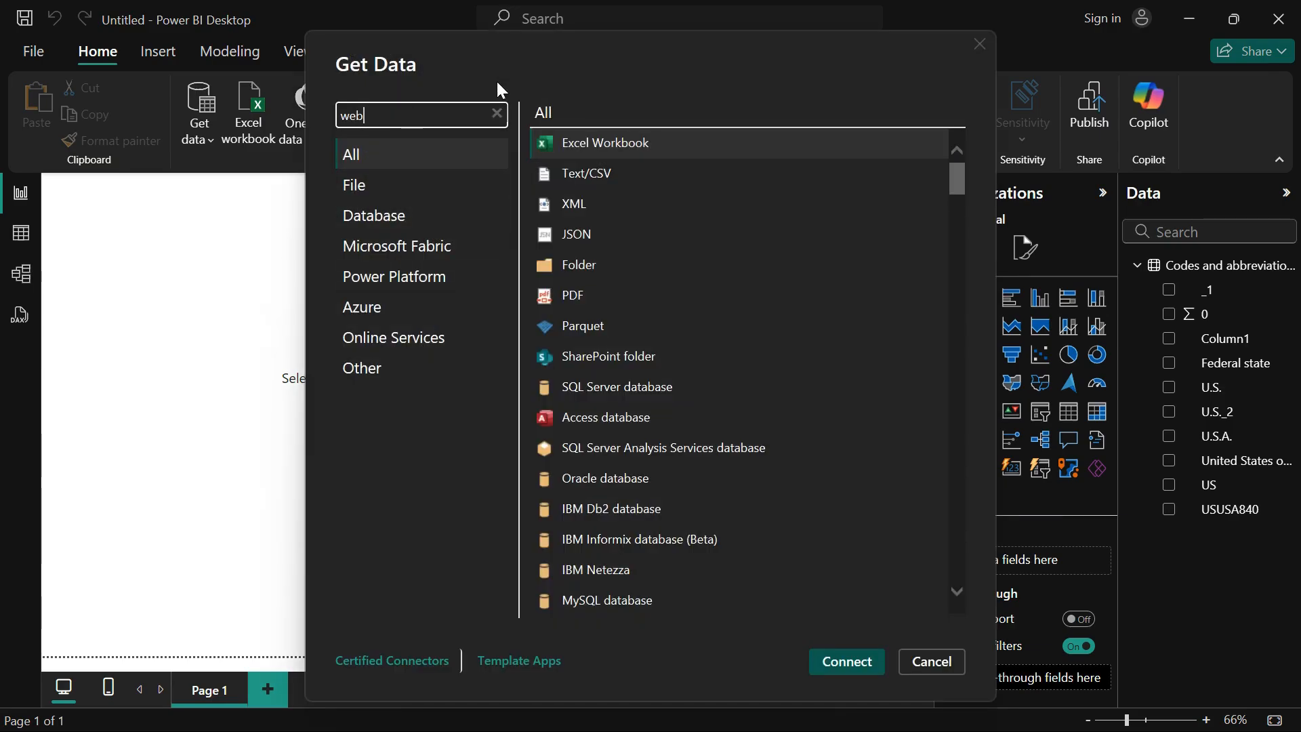
left_click(631, 155)
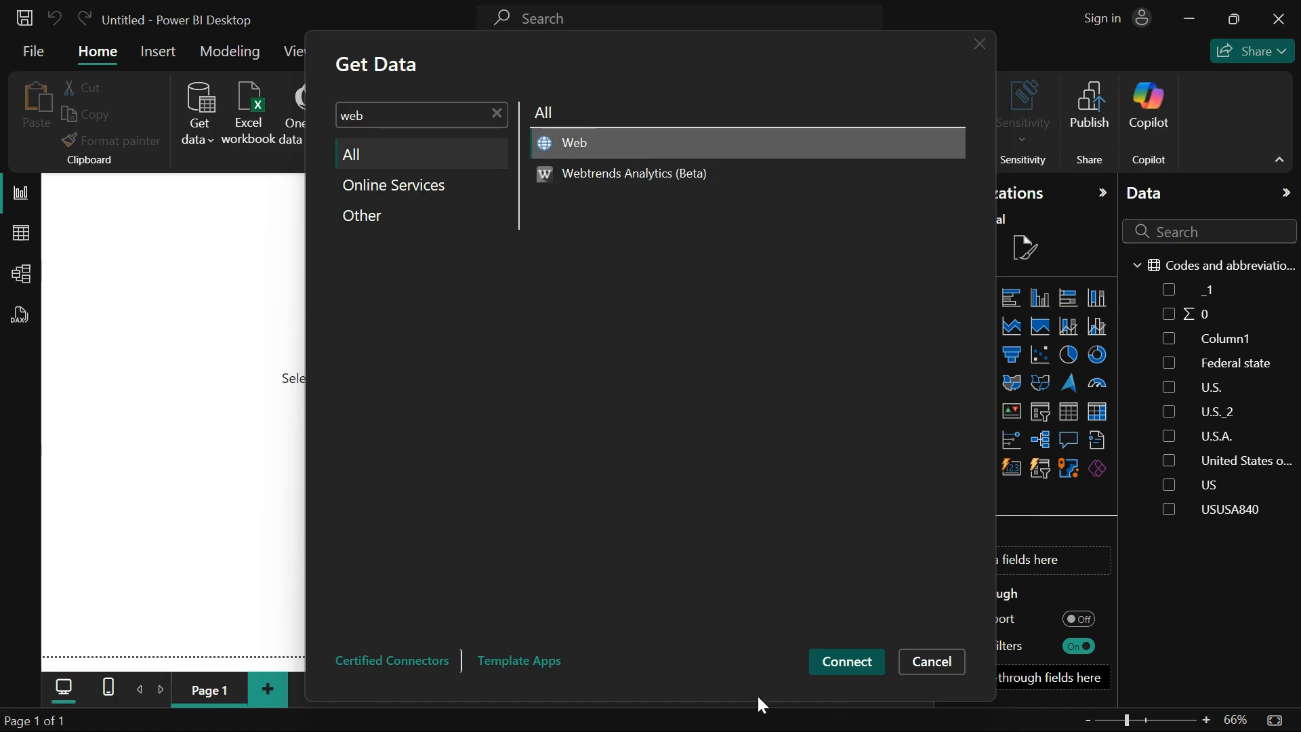
left_click(865, 671)
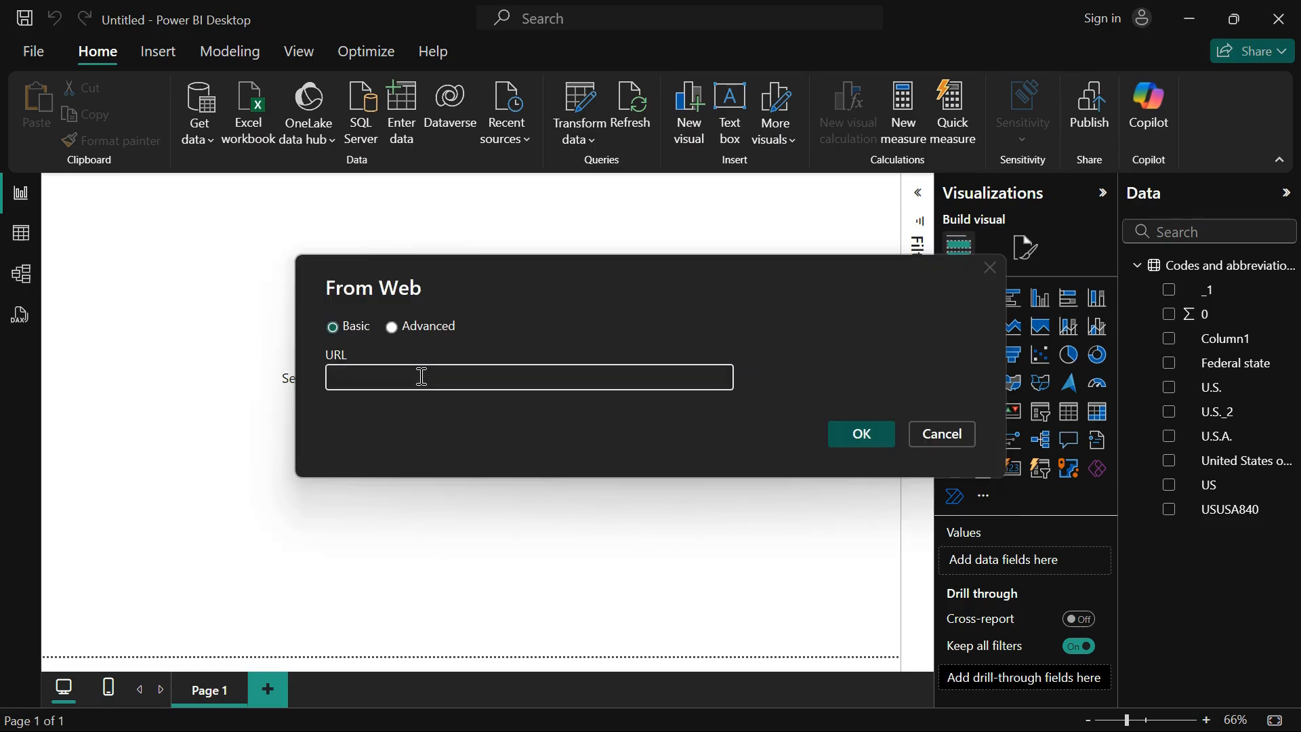
type("https://en.wikipedia.org/wiki/List_of_U.S._state_and_territory_abbreviations")
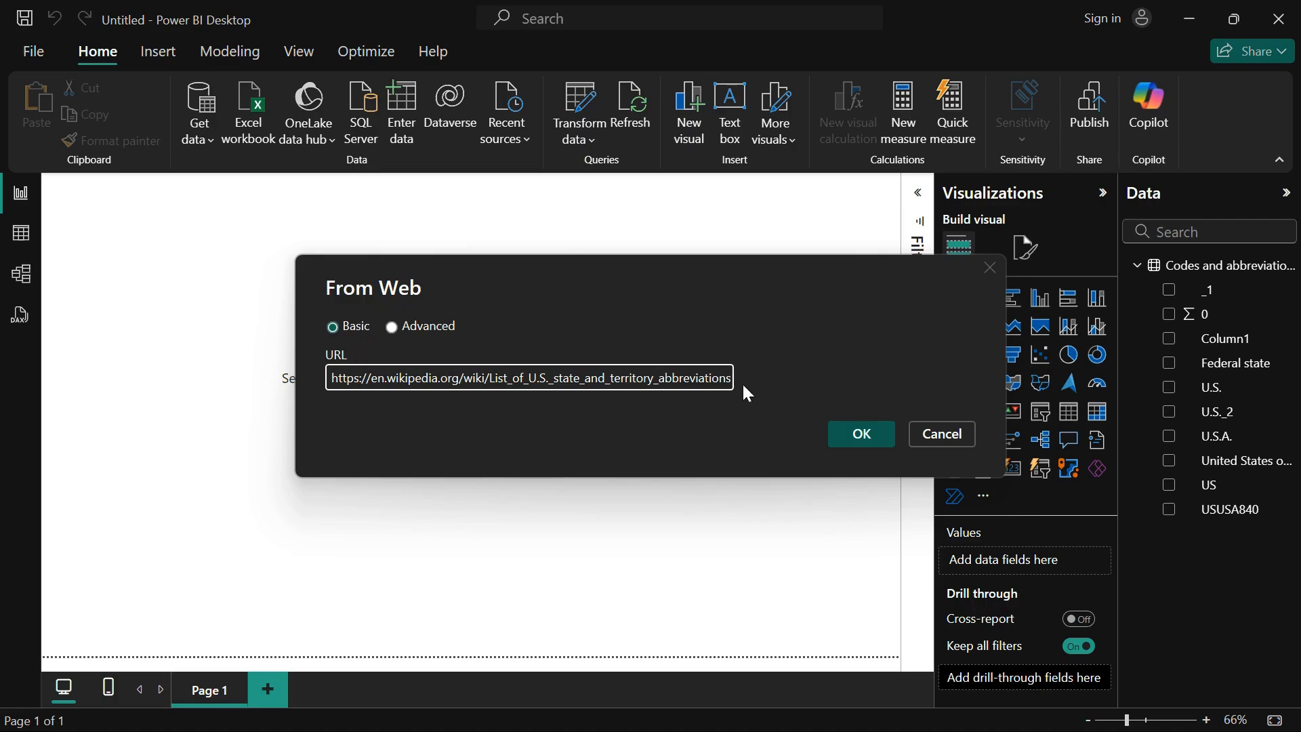
left_click(884, 443)
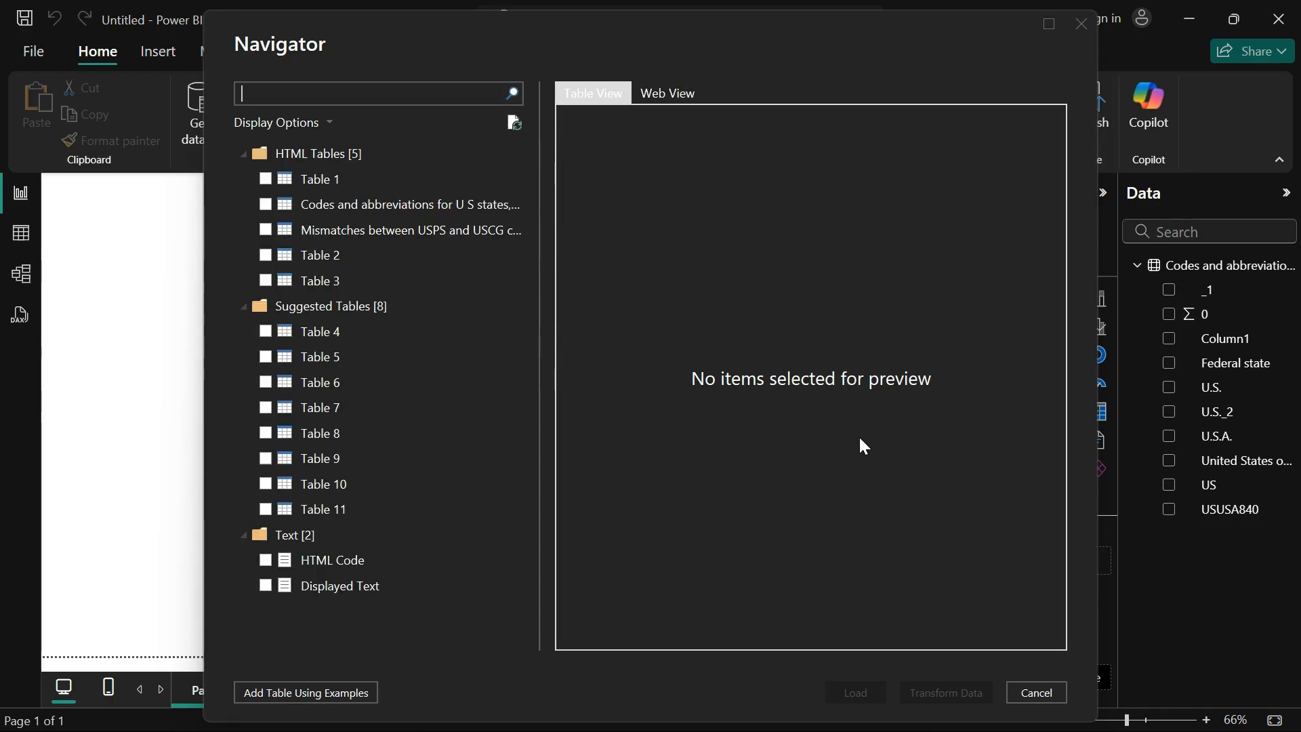
Preview and tick the codes and abbreviations table for U S states, and dismiss the Navigator without loading it
left_click(352, 206)
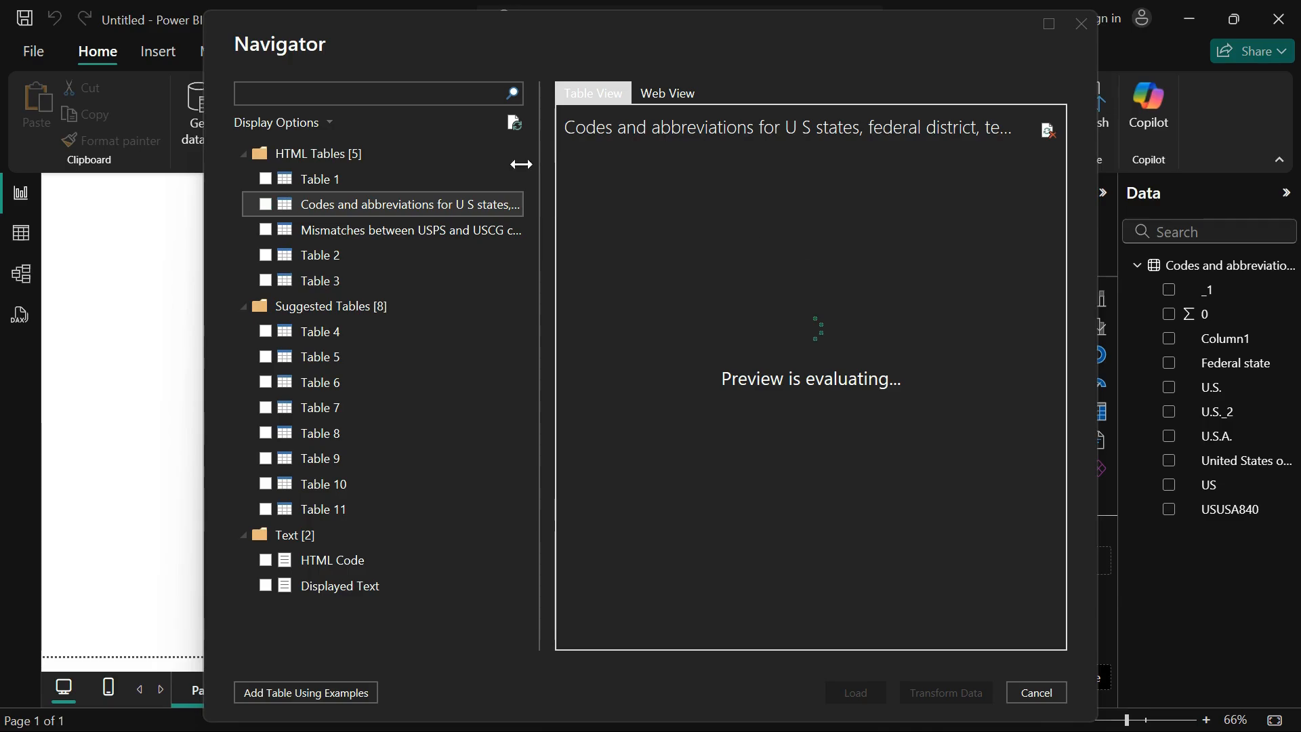
left_click(266, 204)
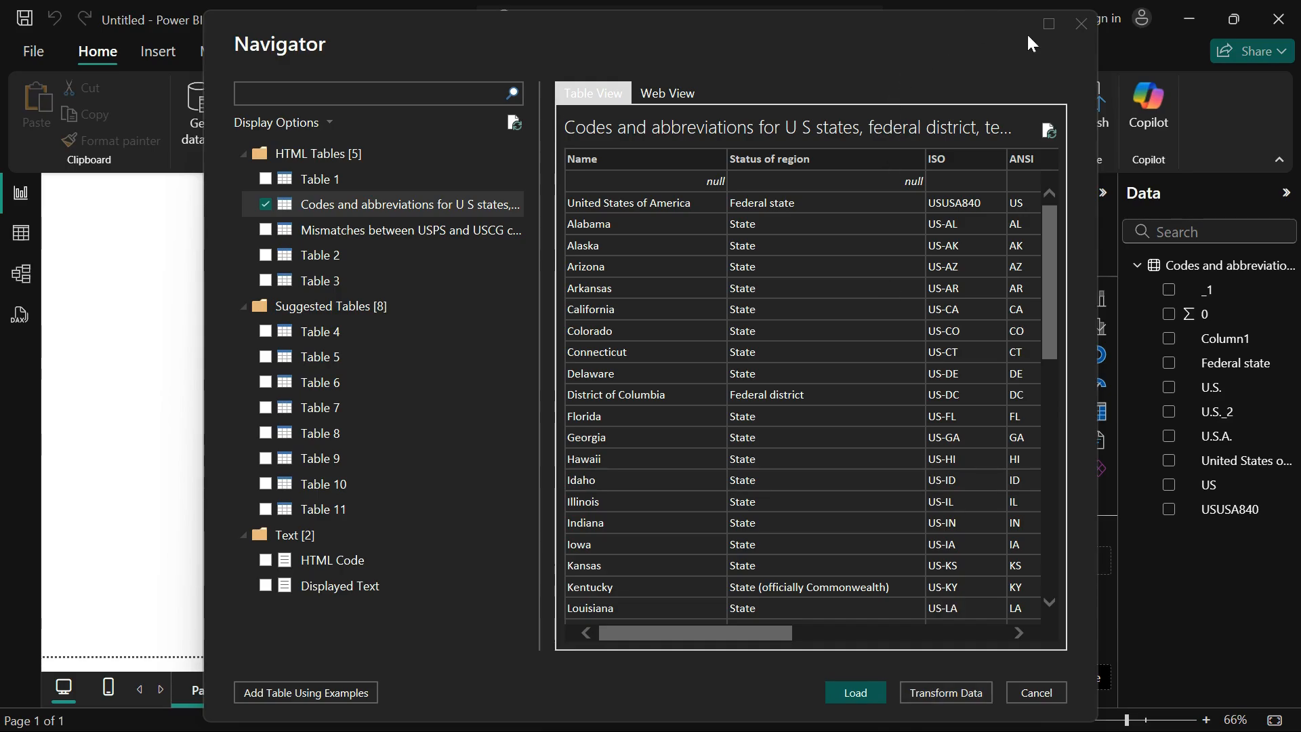
left_click(1082, 24)
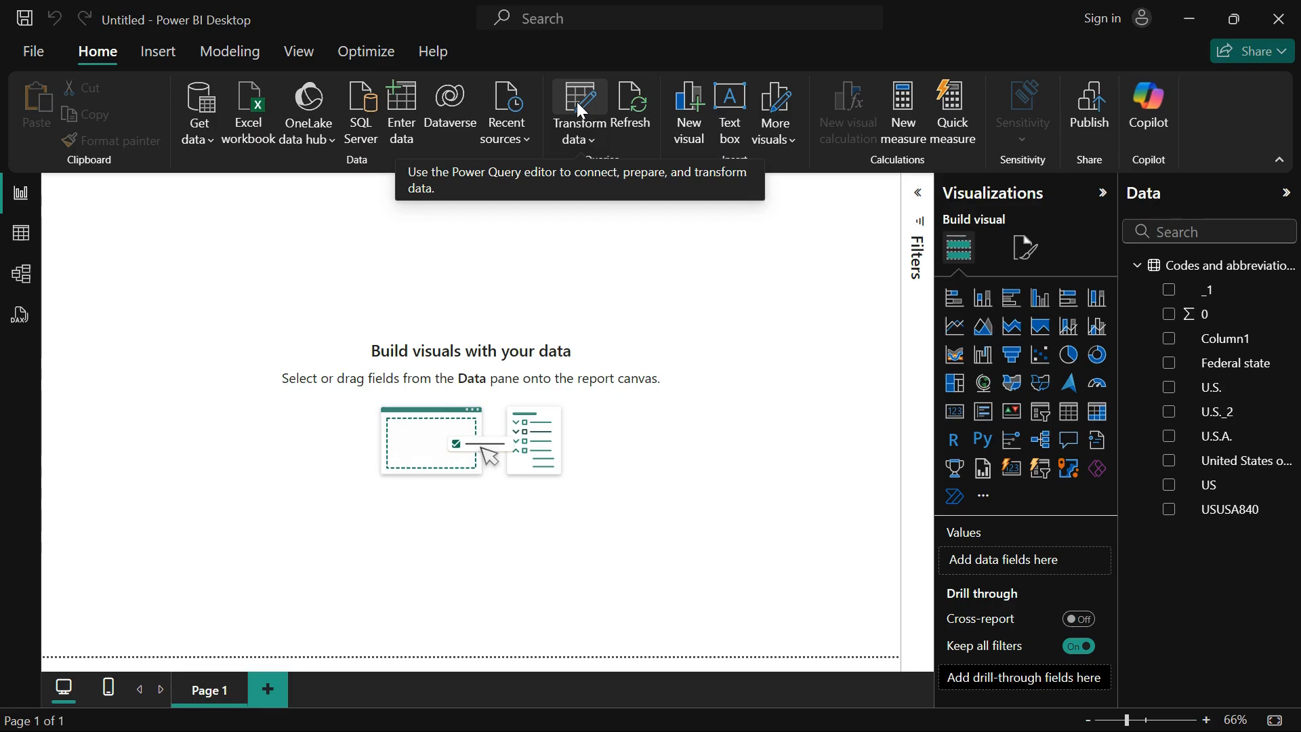
Open the loaded codes and abbreviations query in the Power Query Editor and keep its window maximized
left_click(591, 137)
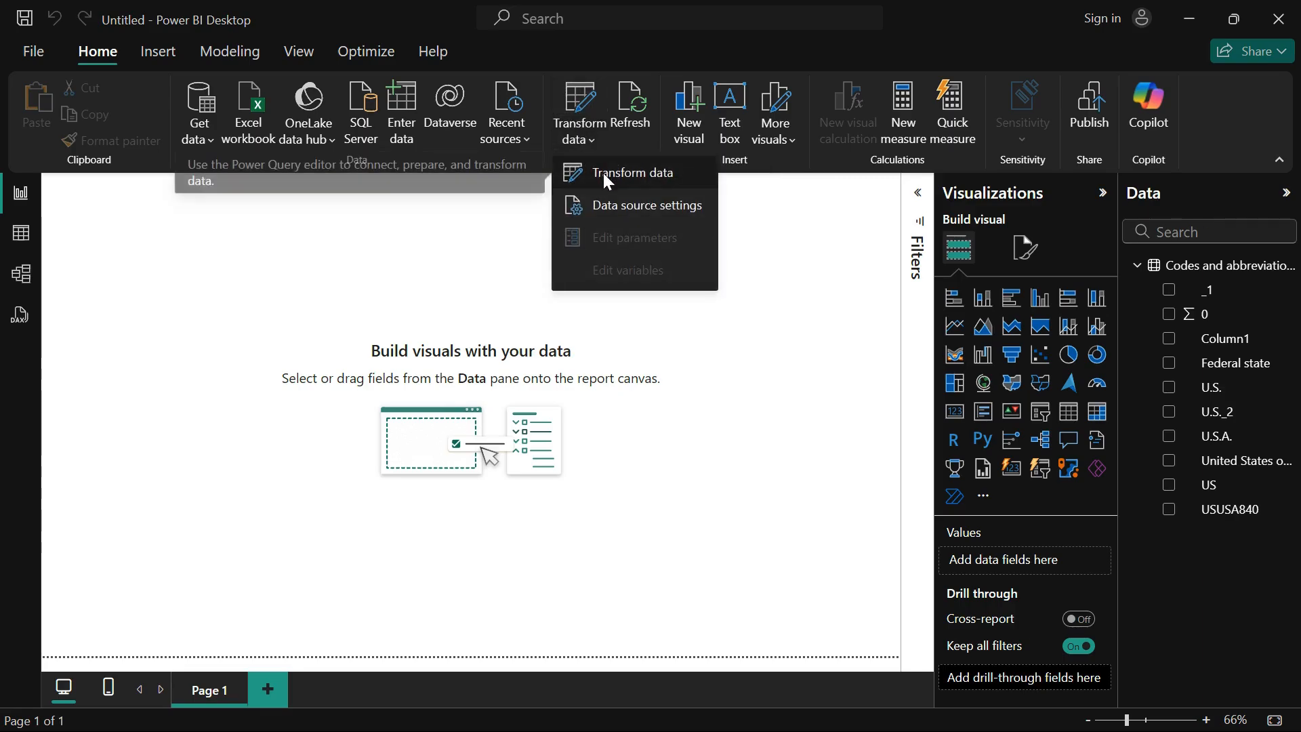
left_click(606, 177)
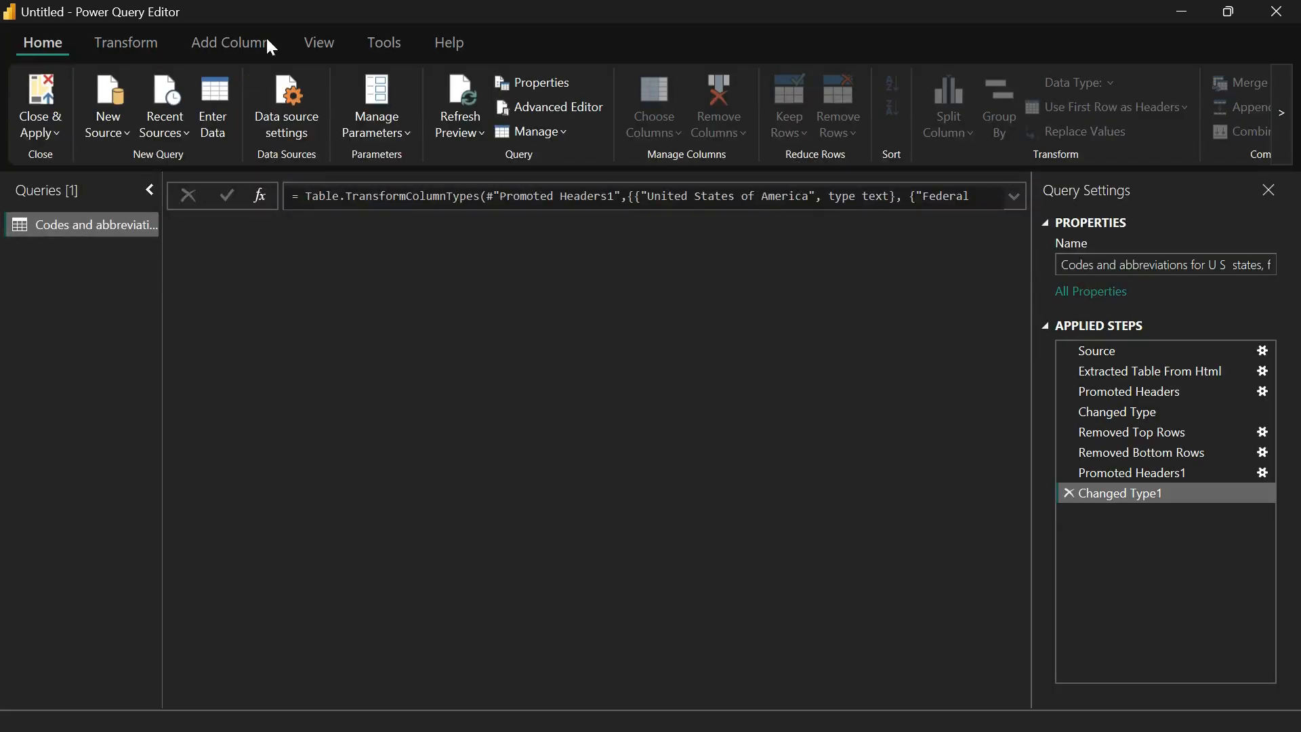
left_click_drag(339, 17, 321, 76)
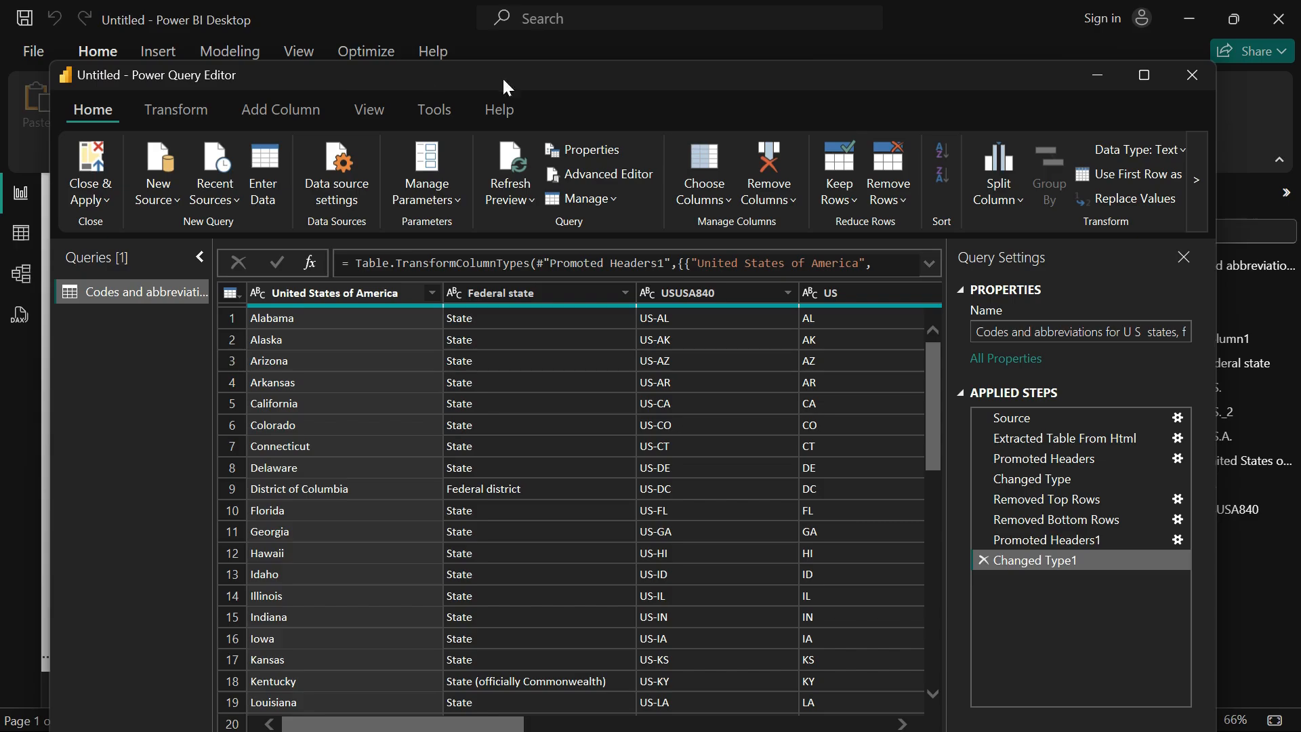
left_click(1156, 71)
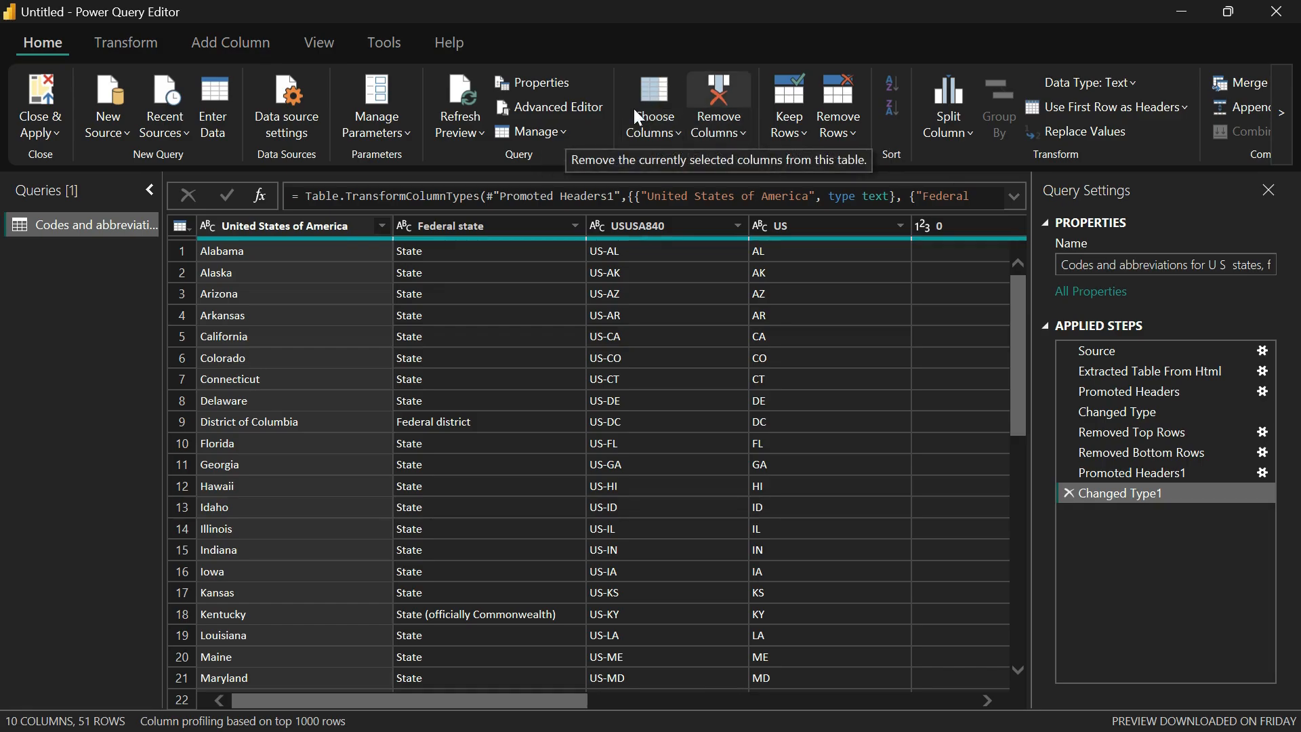
Remove the US, U.S._2 and unnamed text columns from the codes and abbreviations table
left_click_drag(541, 702, 743, 661)
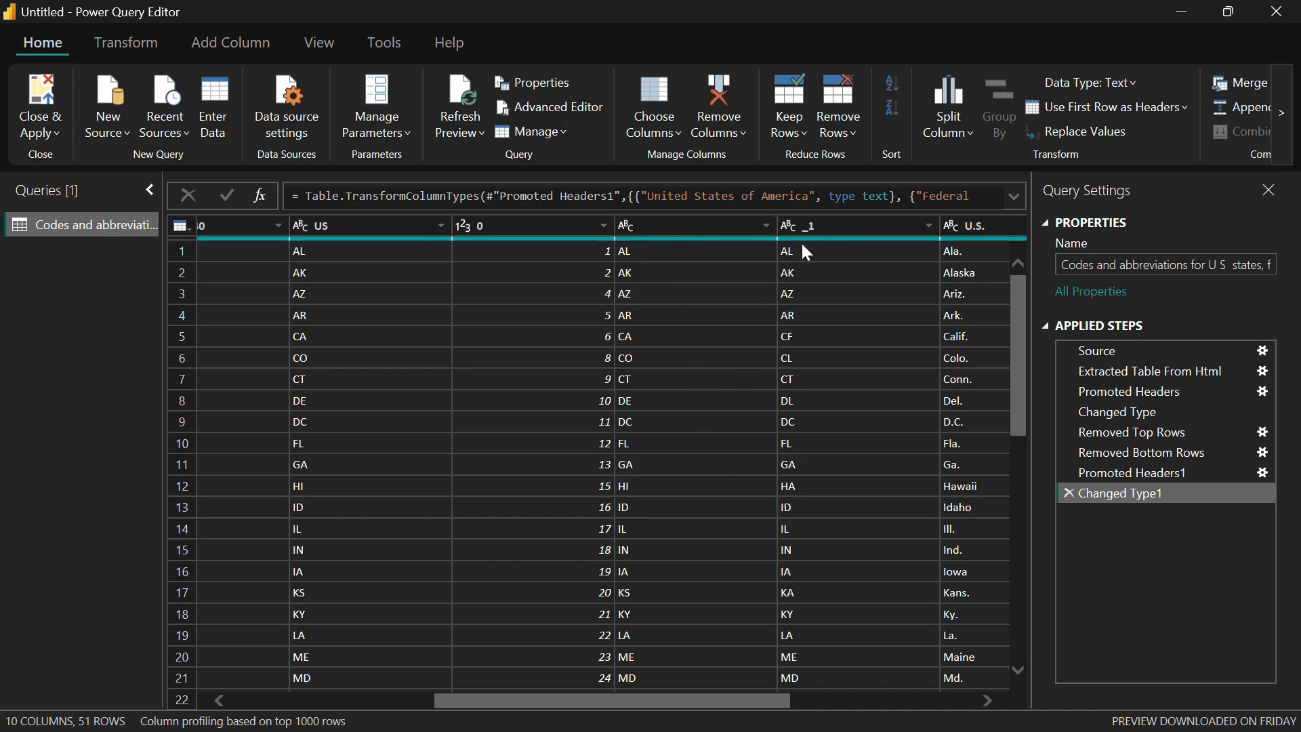
left_click_drag(734, 705, 942, 669)
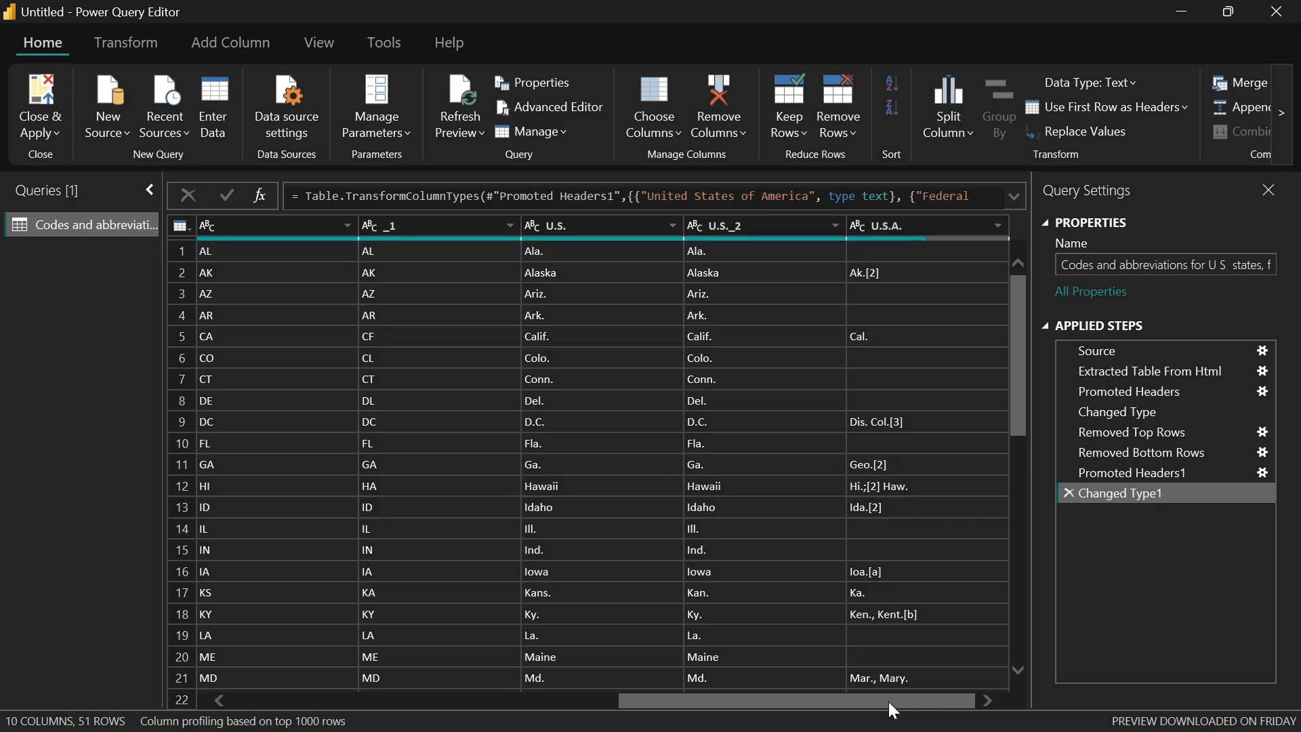
left_click_drag(889, 701, 877, 694)
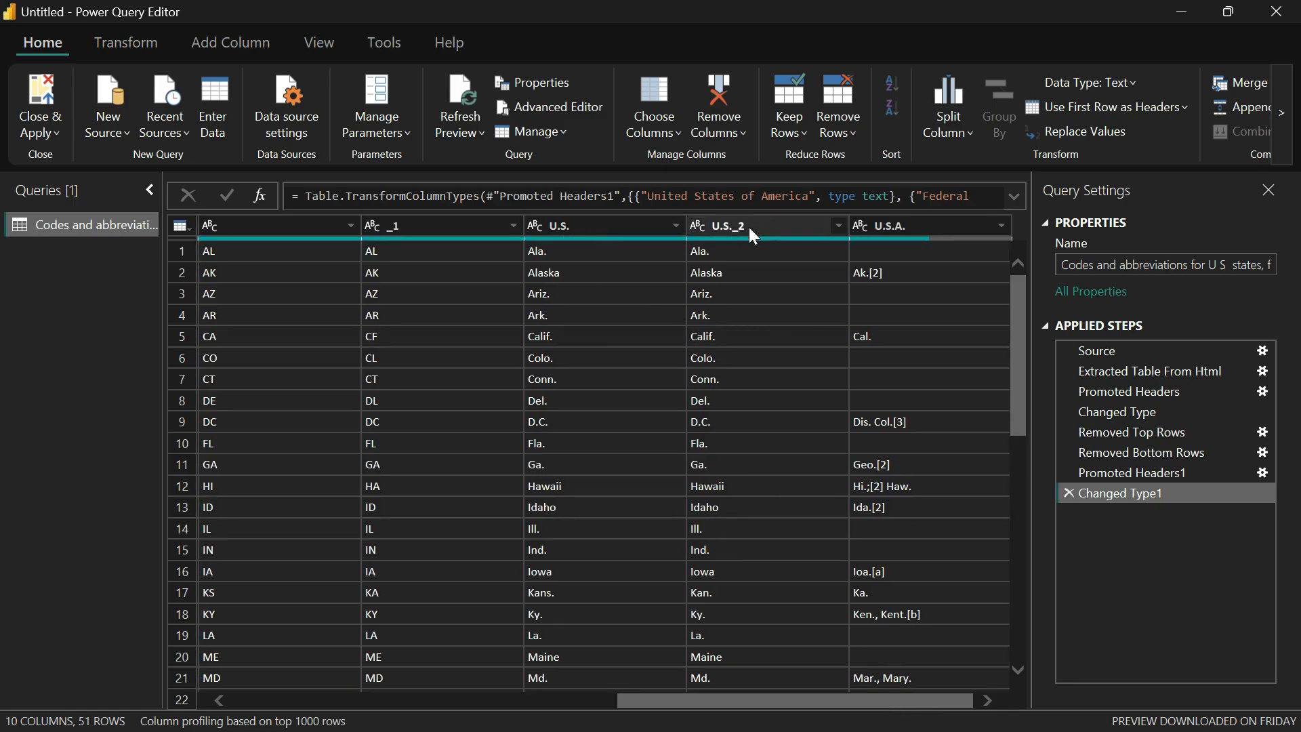
left_click_drag(746, 700, 513, 703)
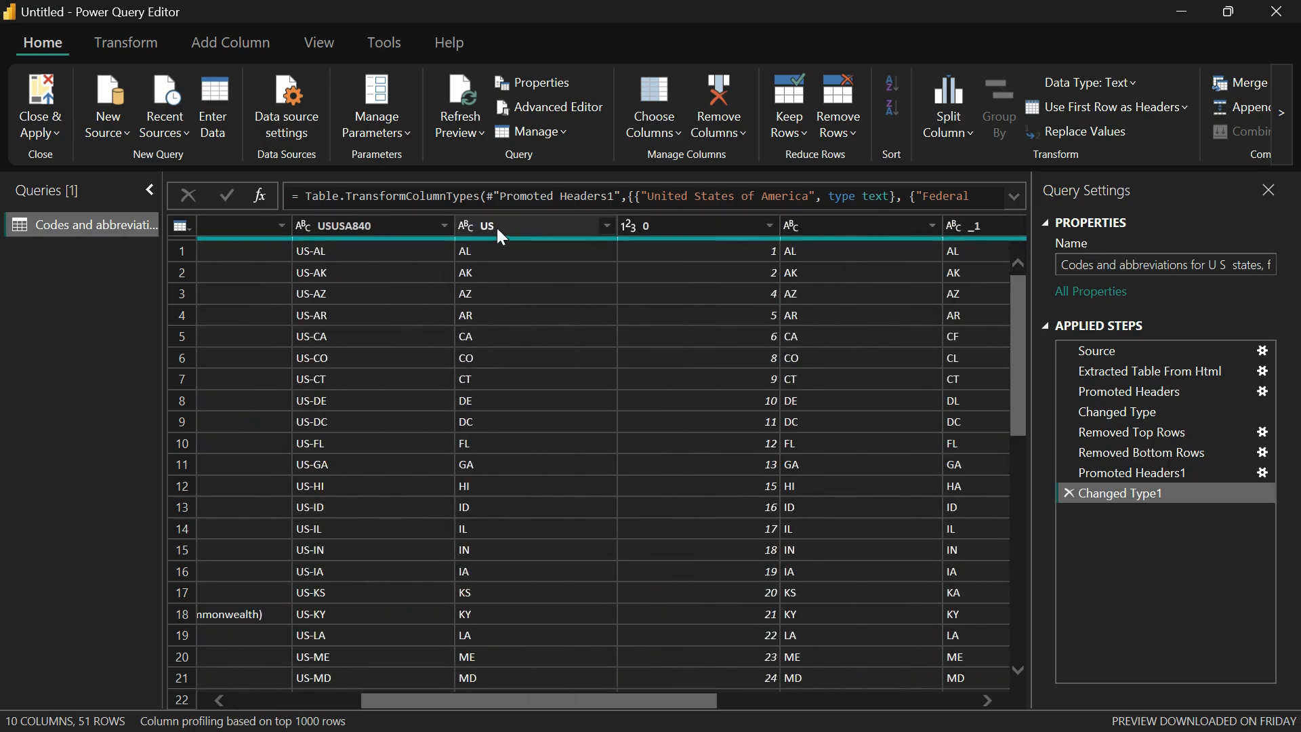
left_click(828, 224)
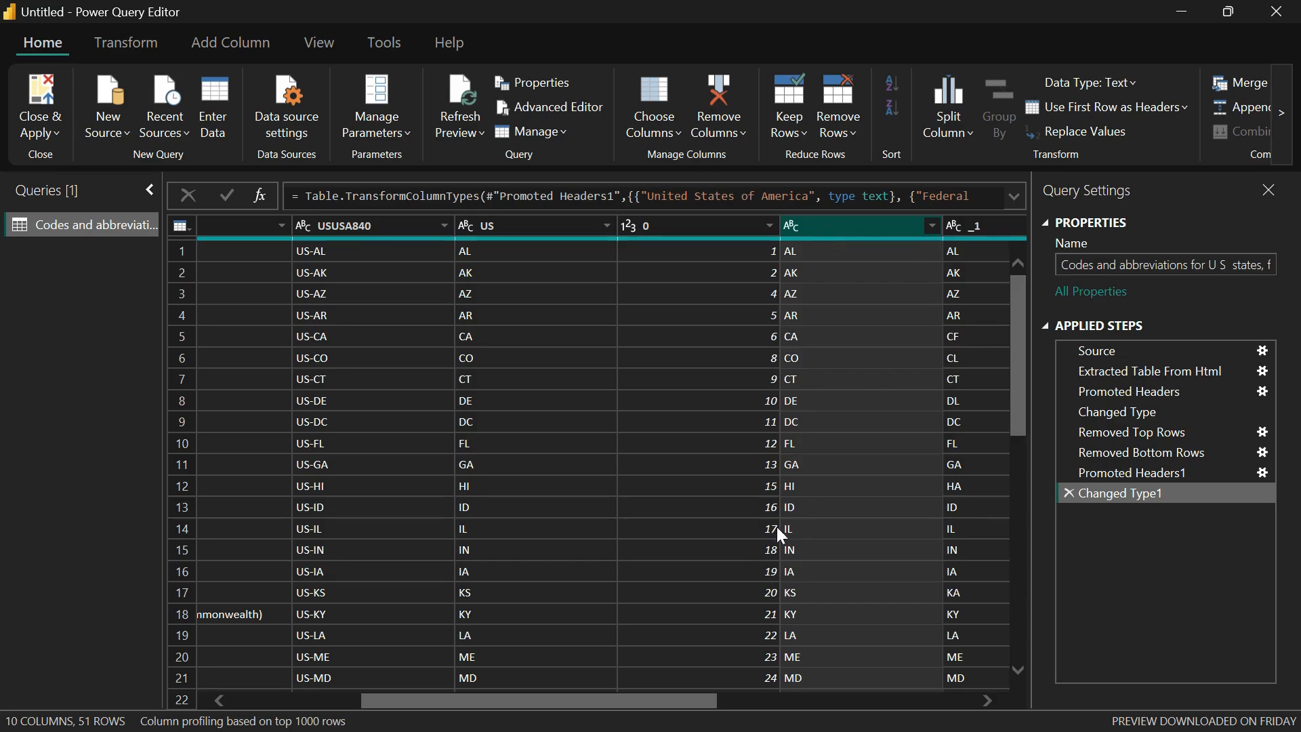
left_click(745, 700)
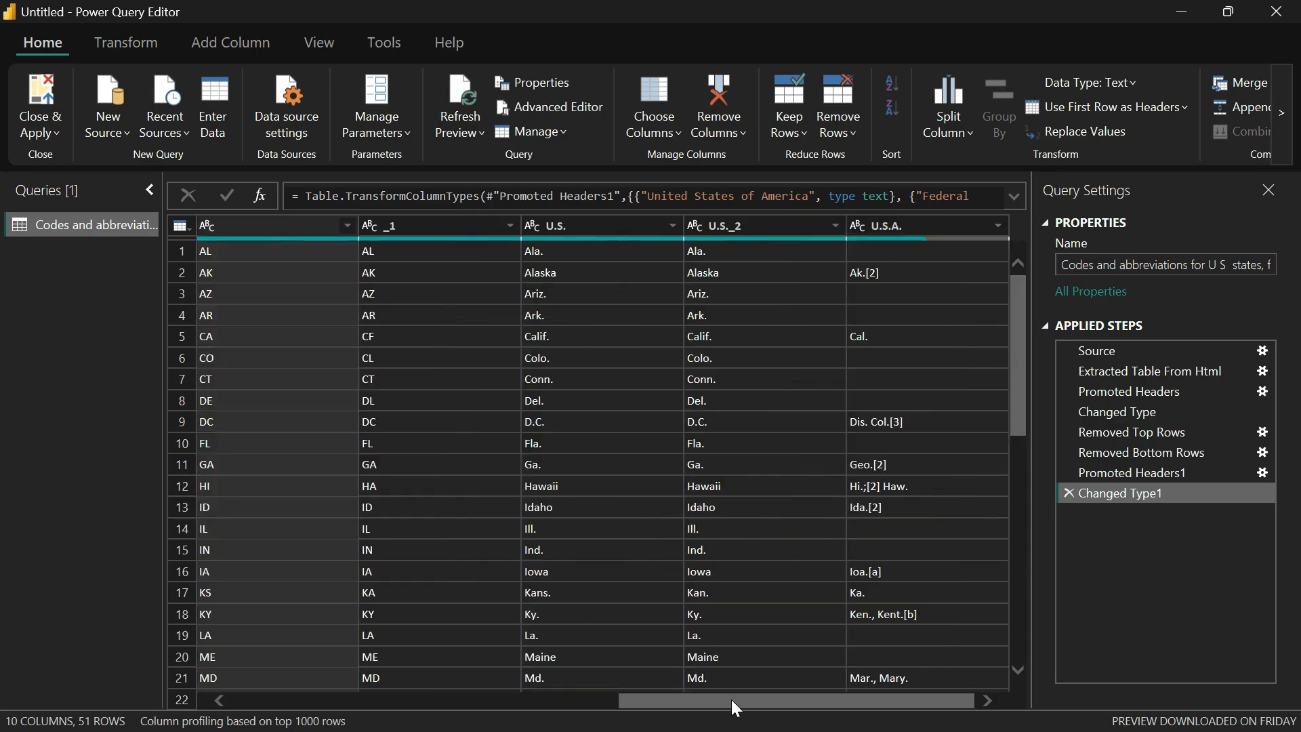
left_click_drag(721, 693, 694, 694)
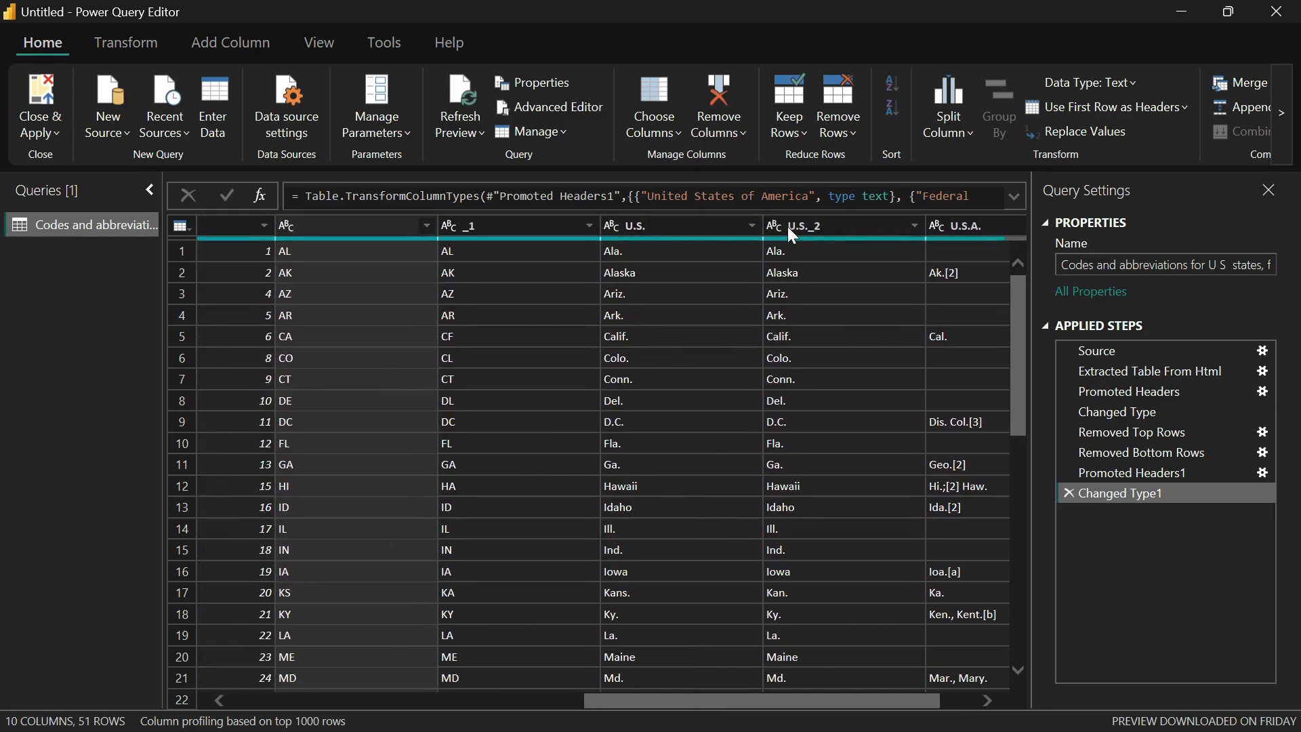
left_click(822, 236)
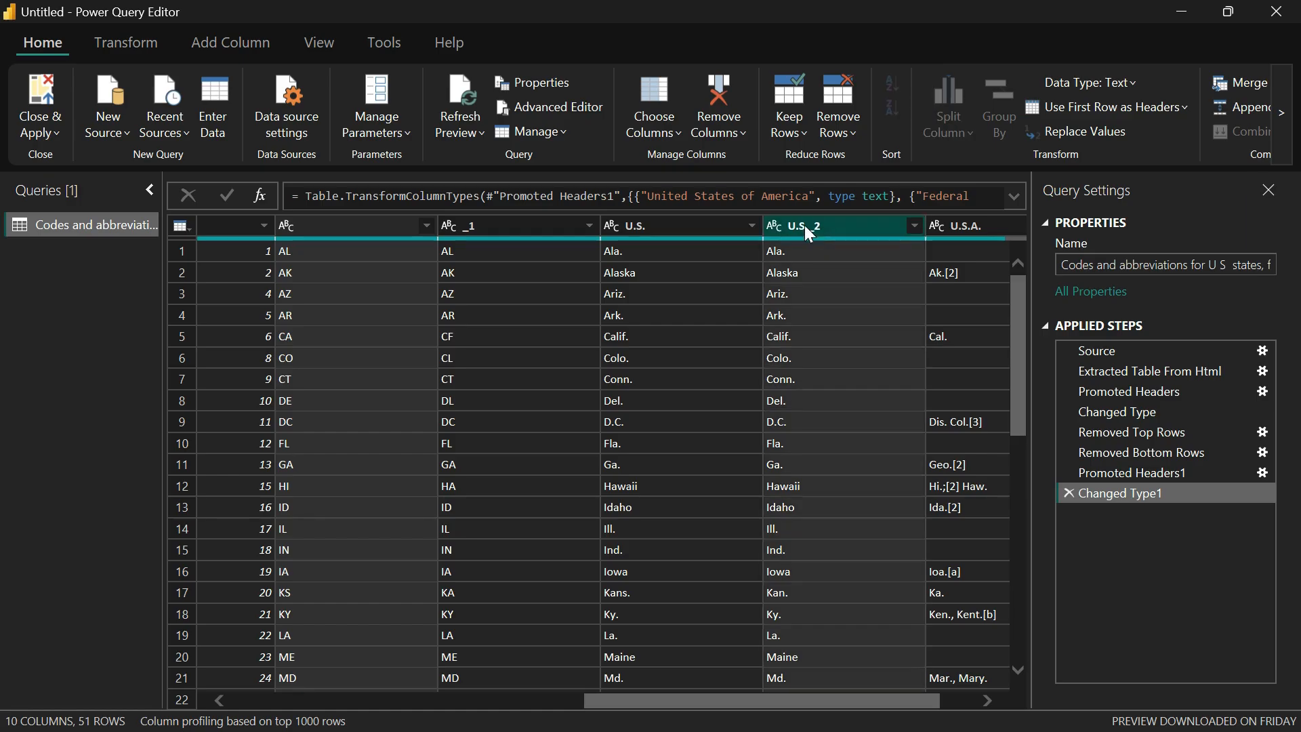
left_click_drag(746, 699, 556, 697)
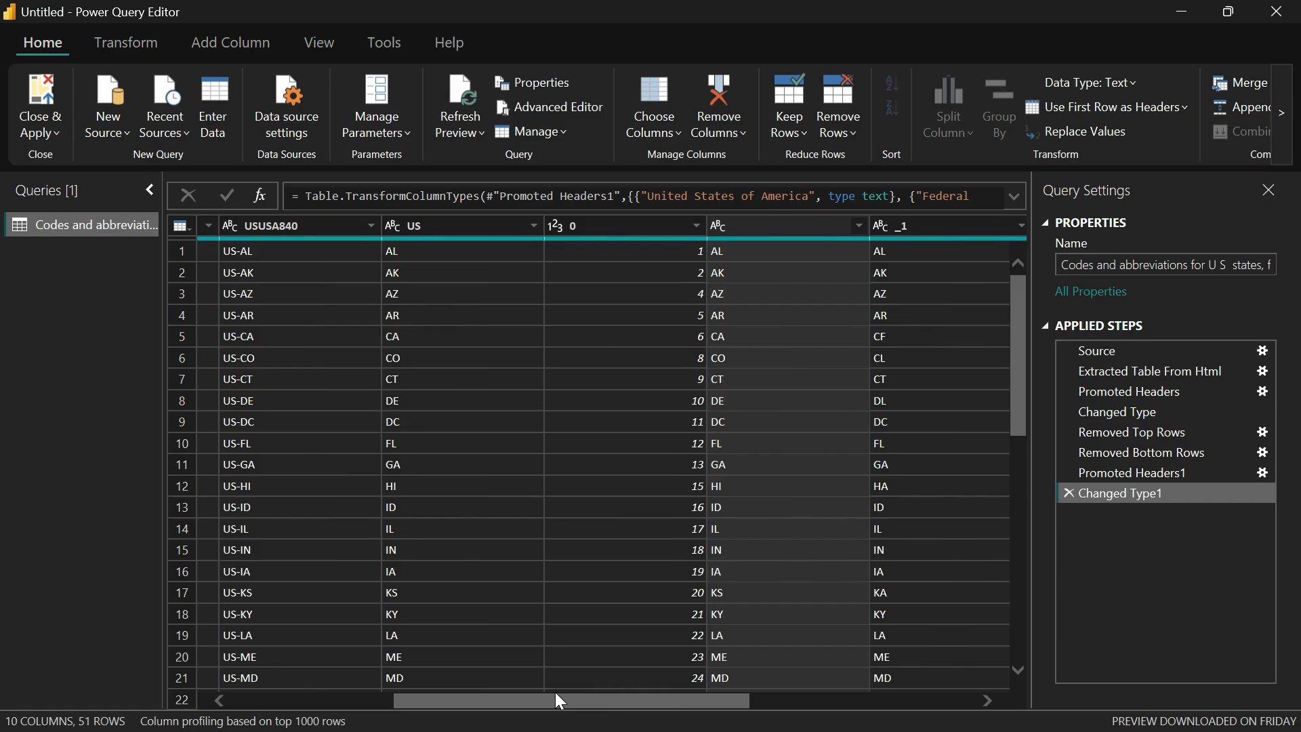
left_click(456, 227)
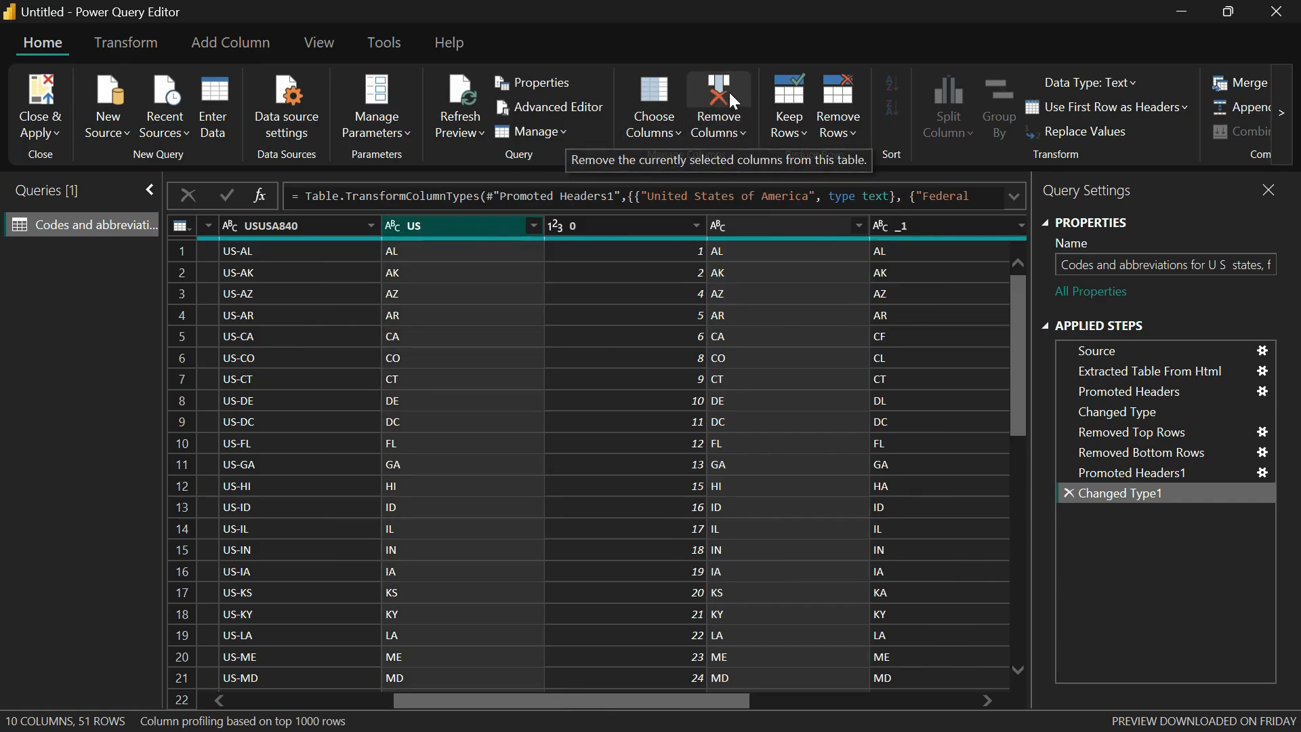
left_click(731, 132)
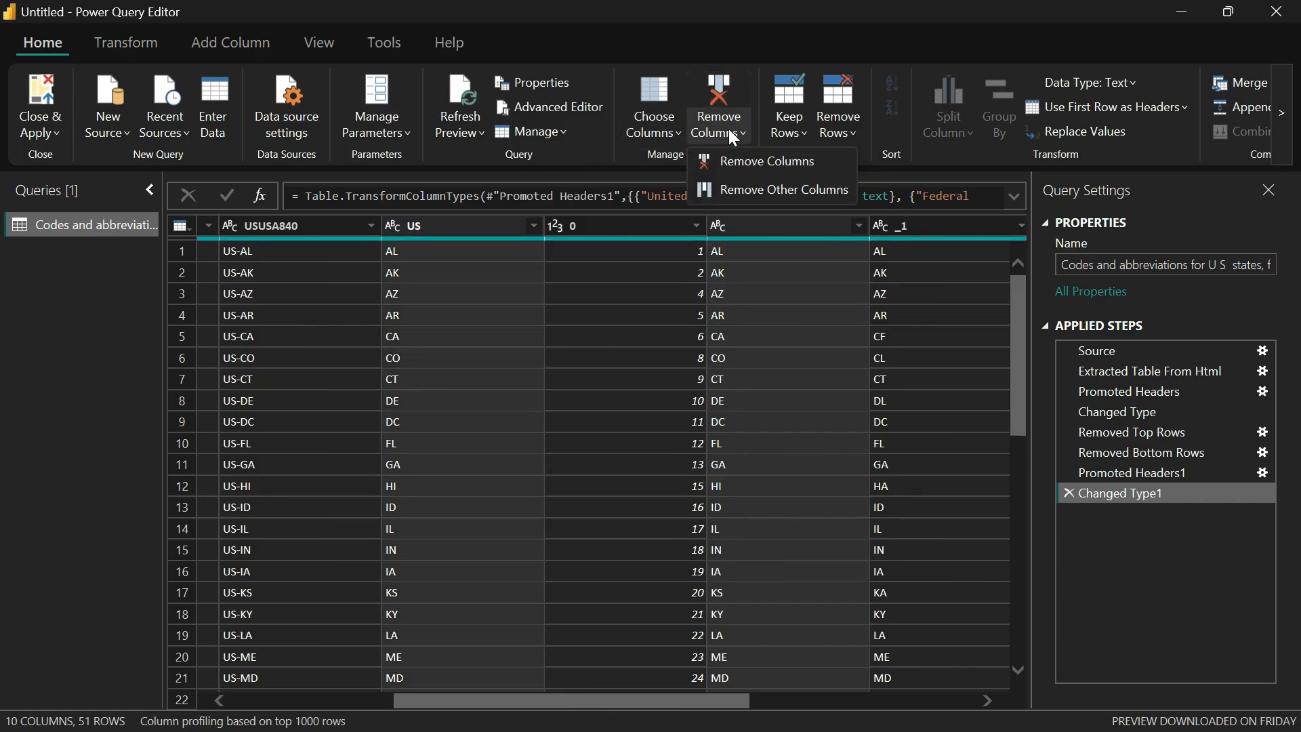
left_click(754, 160)
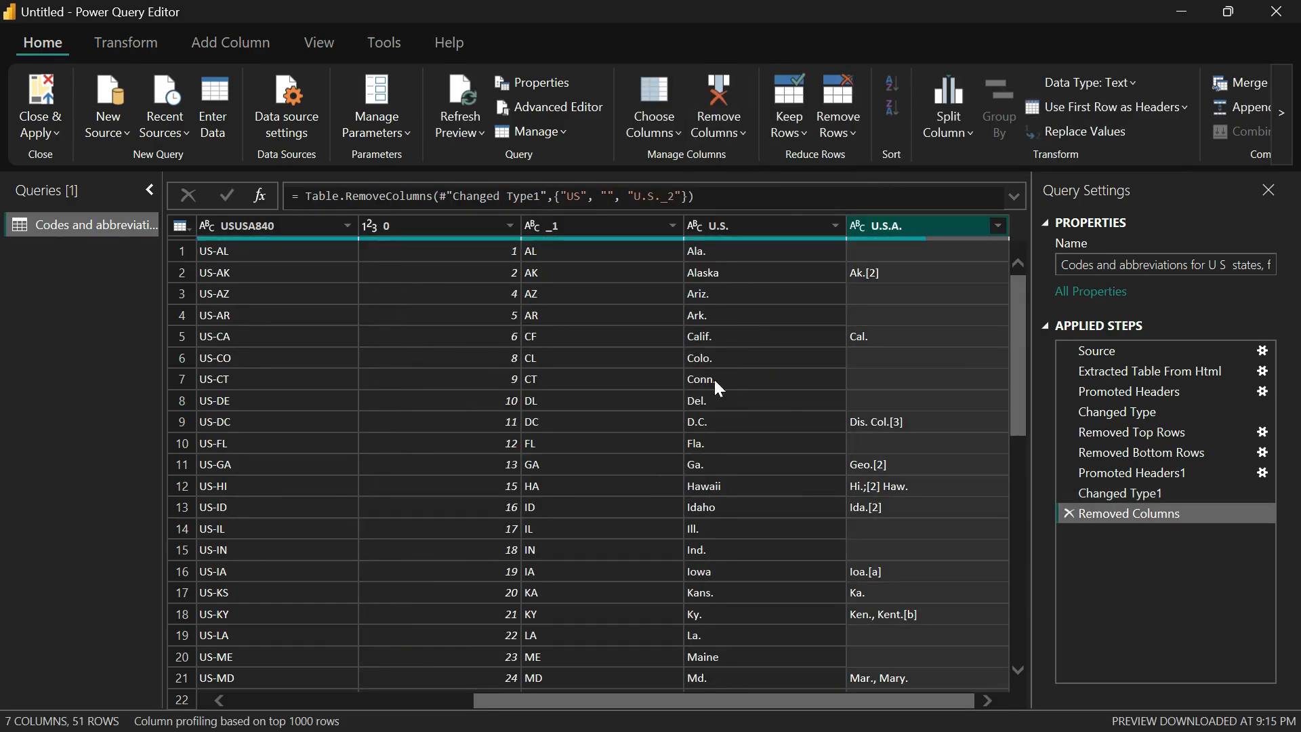
mouse_move(769, 702)
left_mouse_down()
mouse_move(500, 717)
mouse_move(754, 717)
left_mouse_up()
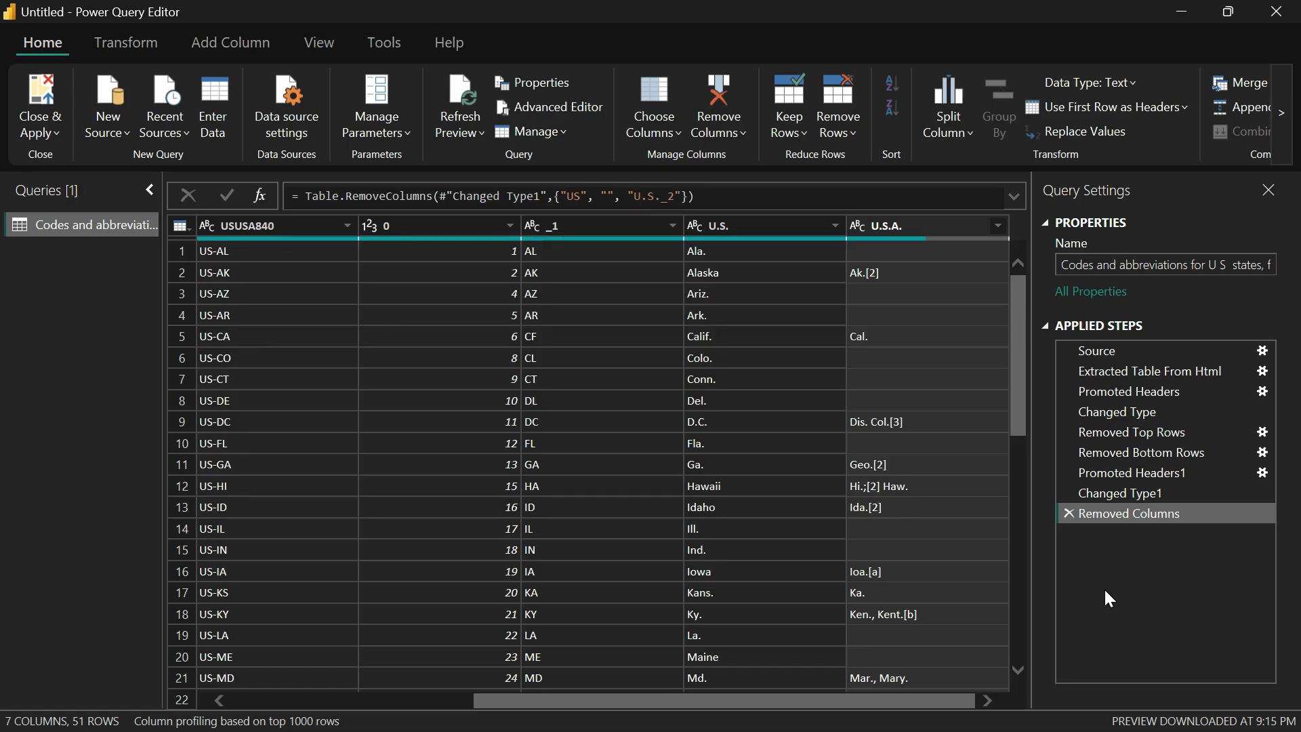
left_click(719, 129)
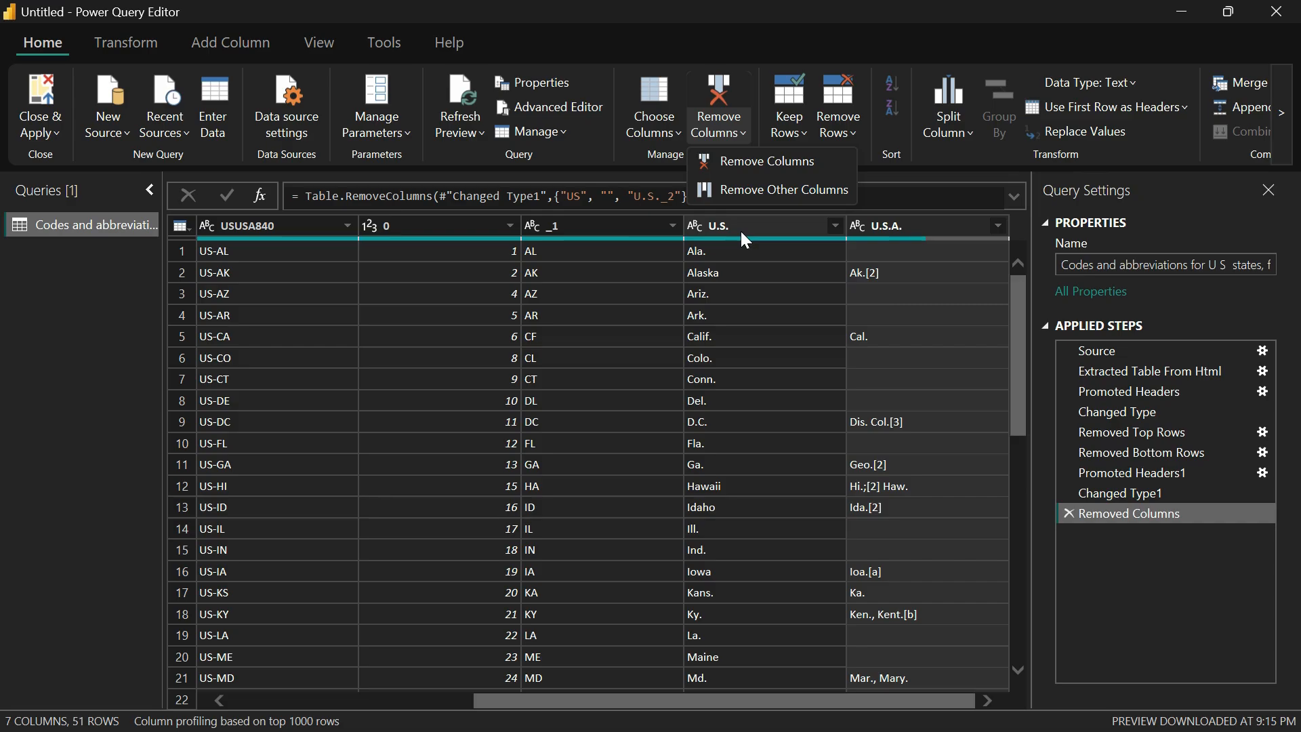
left_click(594, 226)
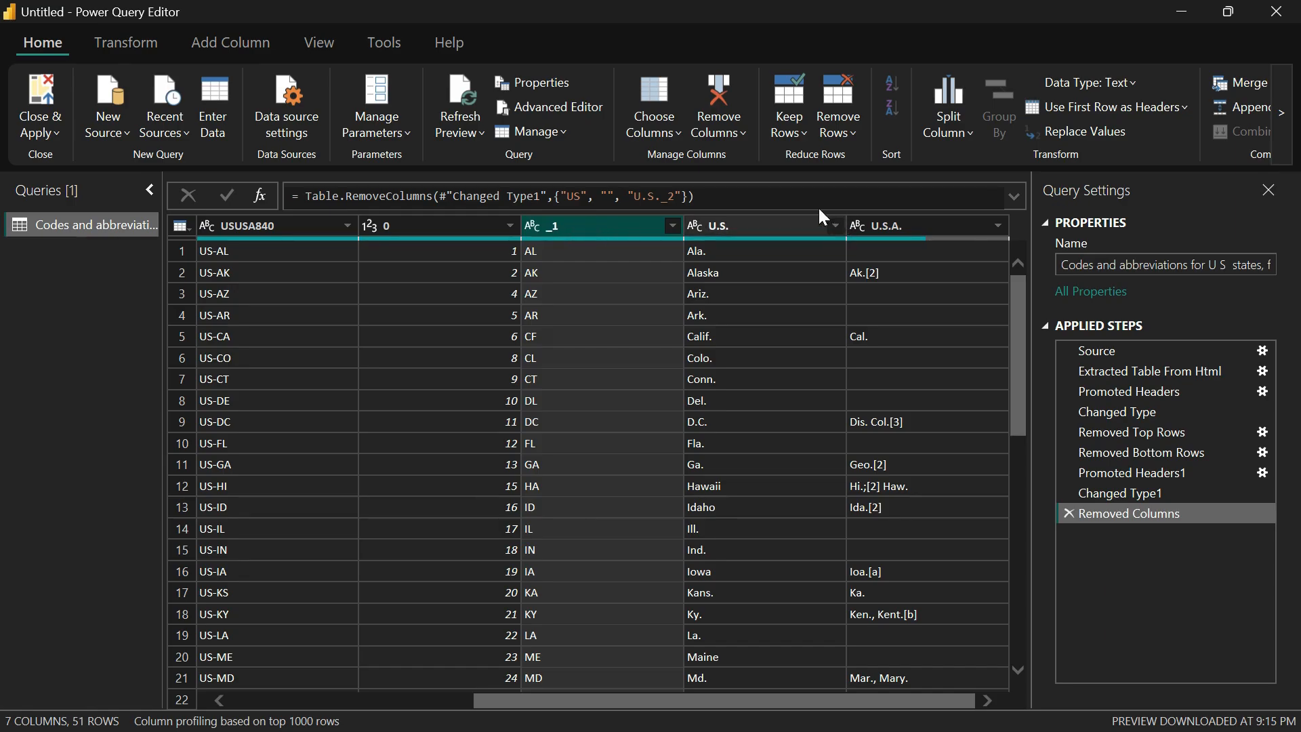
left_click(719, 132)
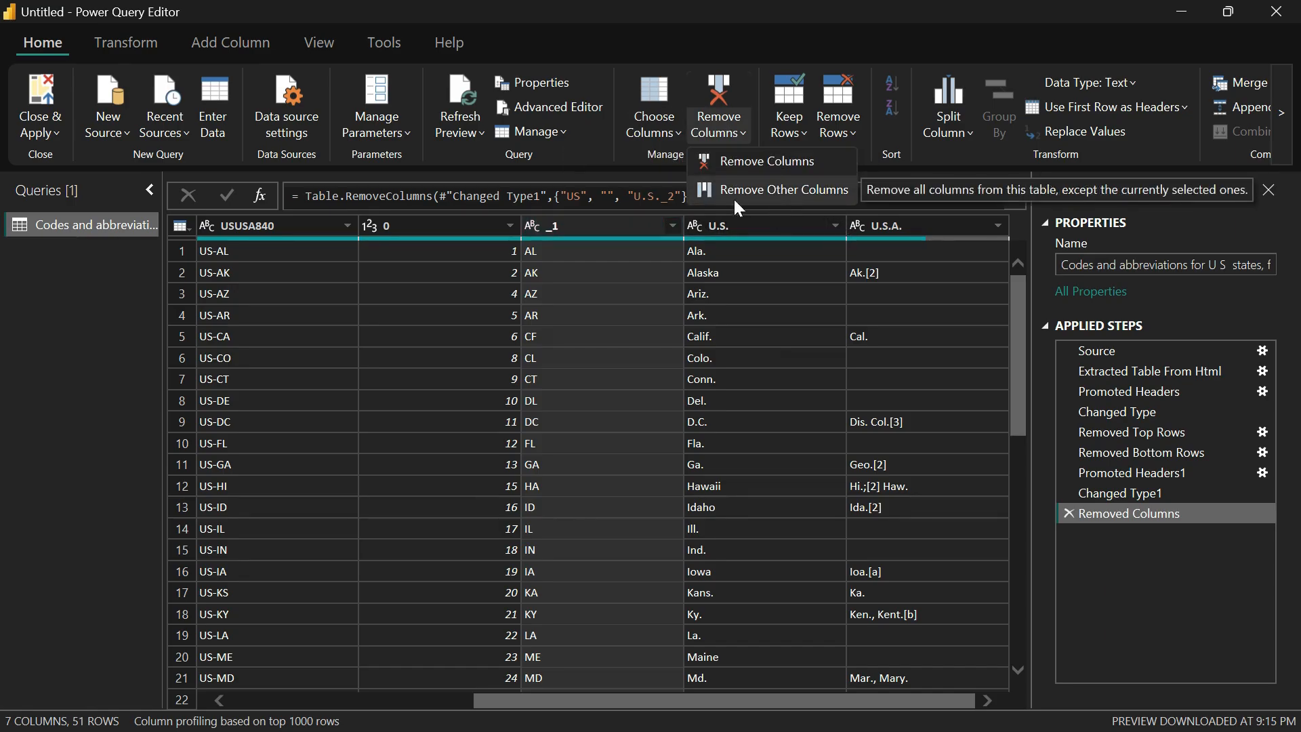
left_click(708, 698)
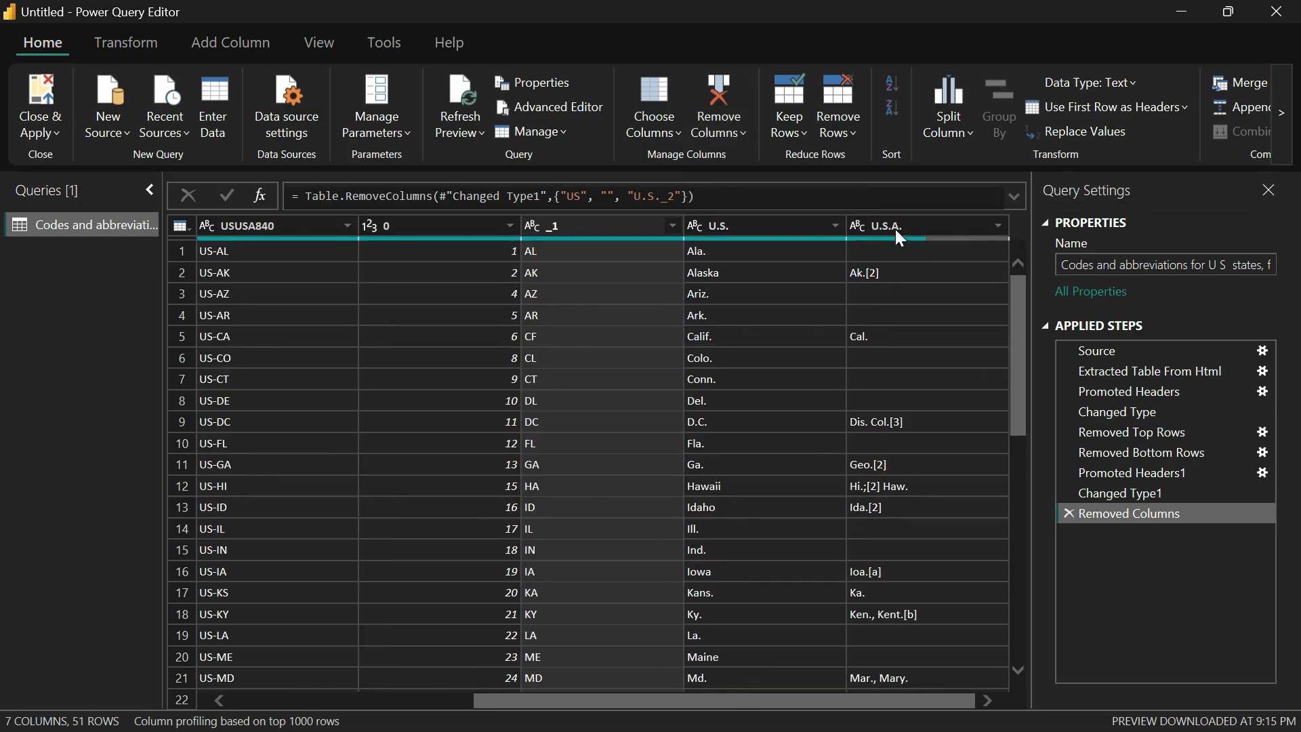
scroll(925, 446, "down", 4)
scroll(926, 445, "up", 4)
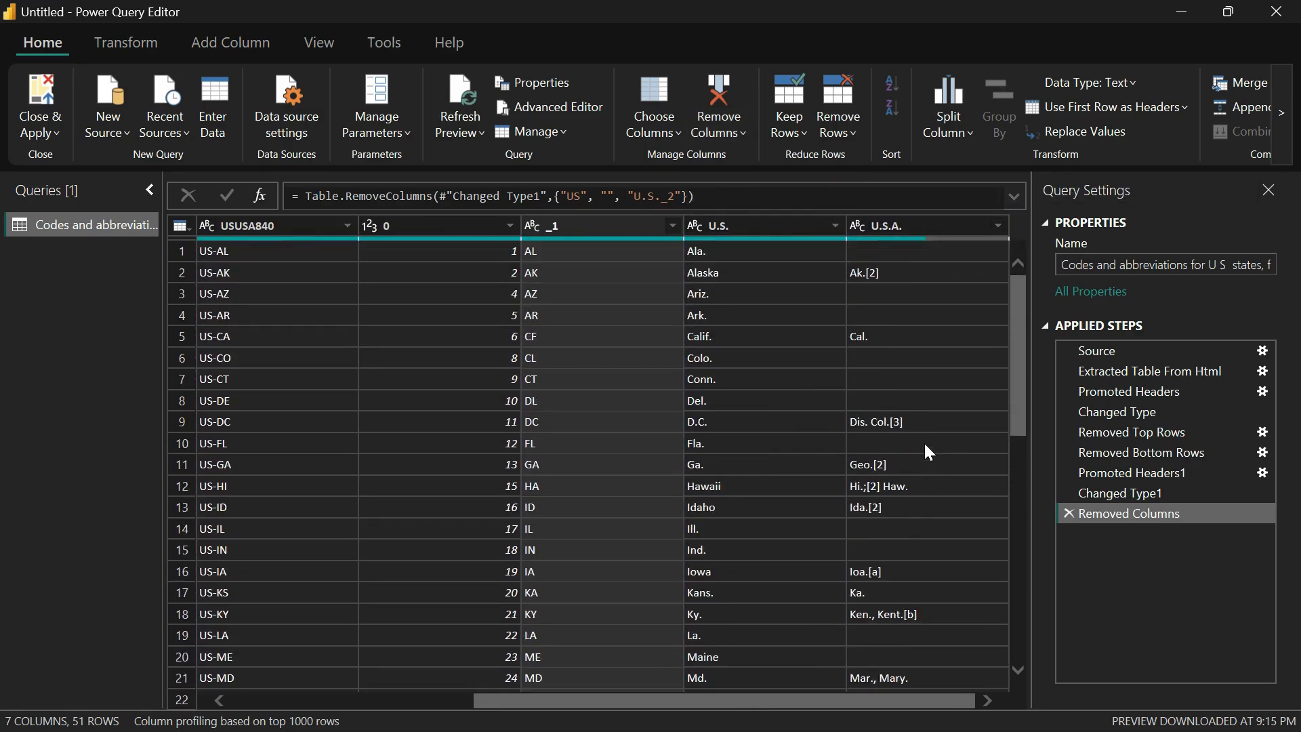
left_click(772, 221)
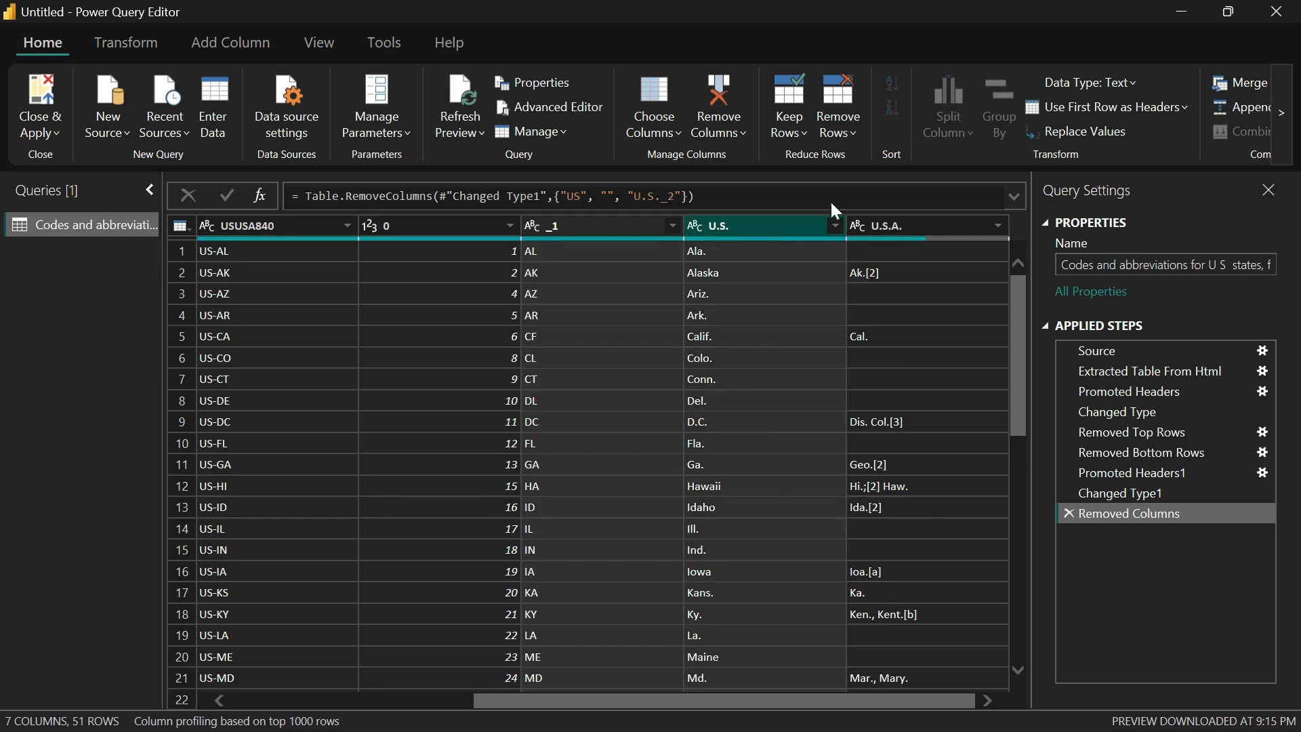
left_click(730, 135)
left_click(592, 224, "ctrl")
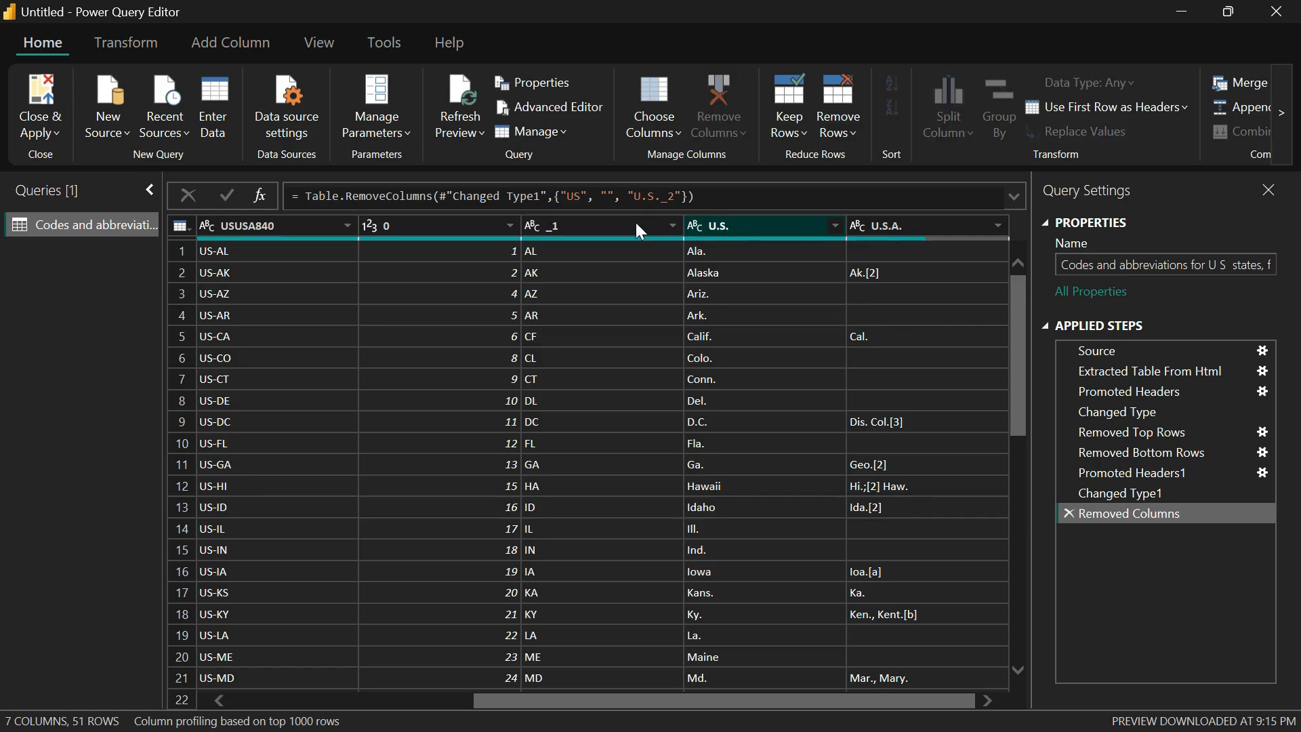
Keep only the _1, 0, U.S., USUSA840, United States of America and Federal state columns by removing the other columns from the table
left_click(610, 225)
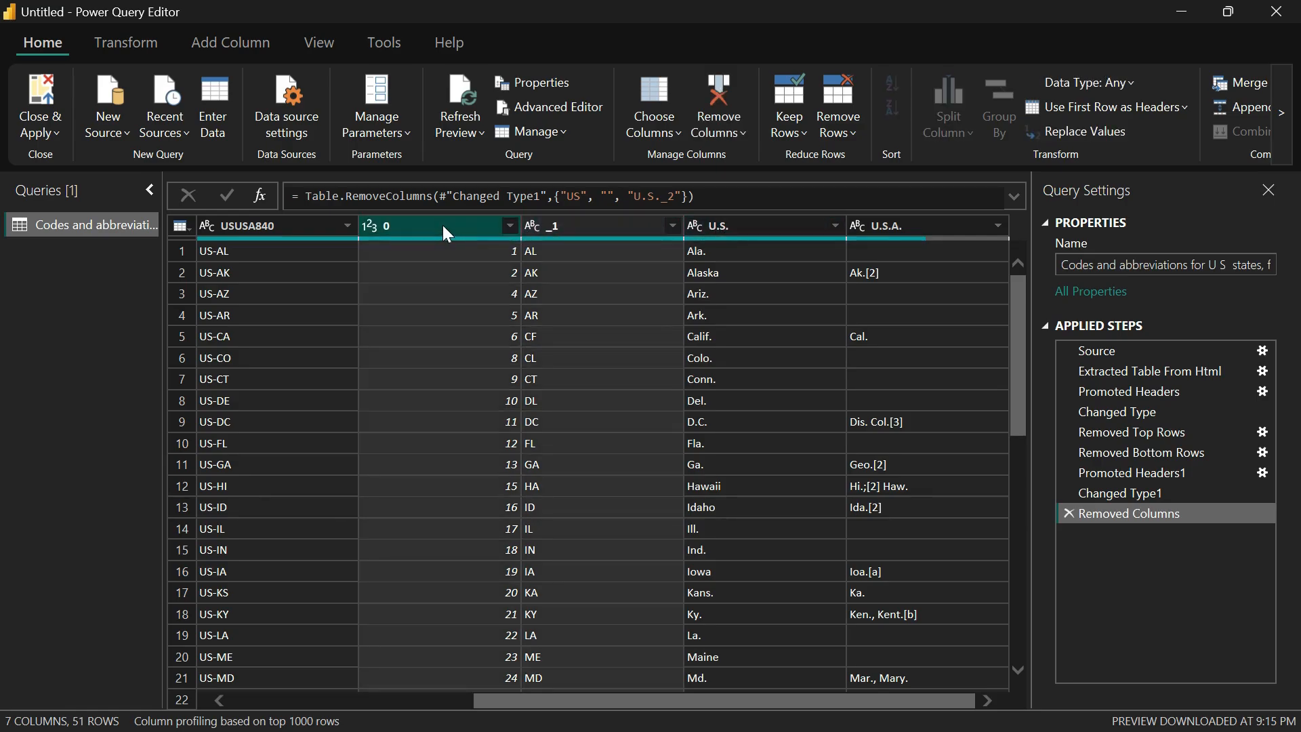
left_click(750, 226)
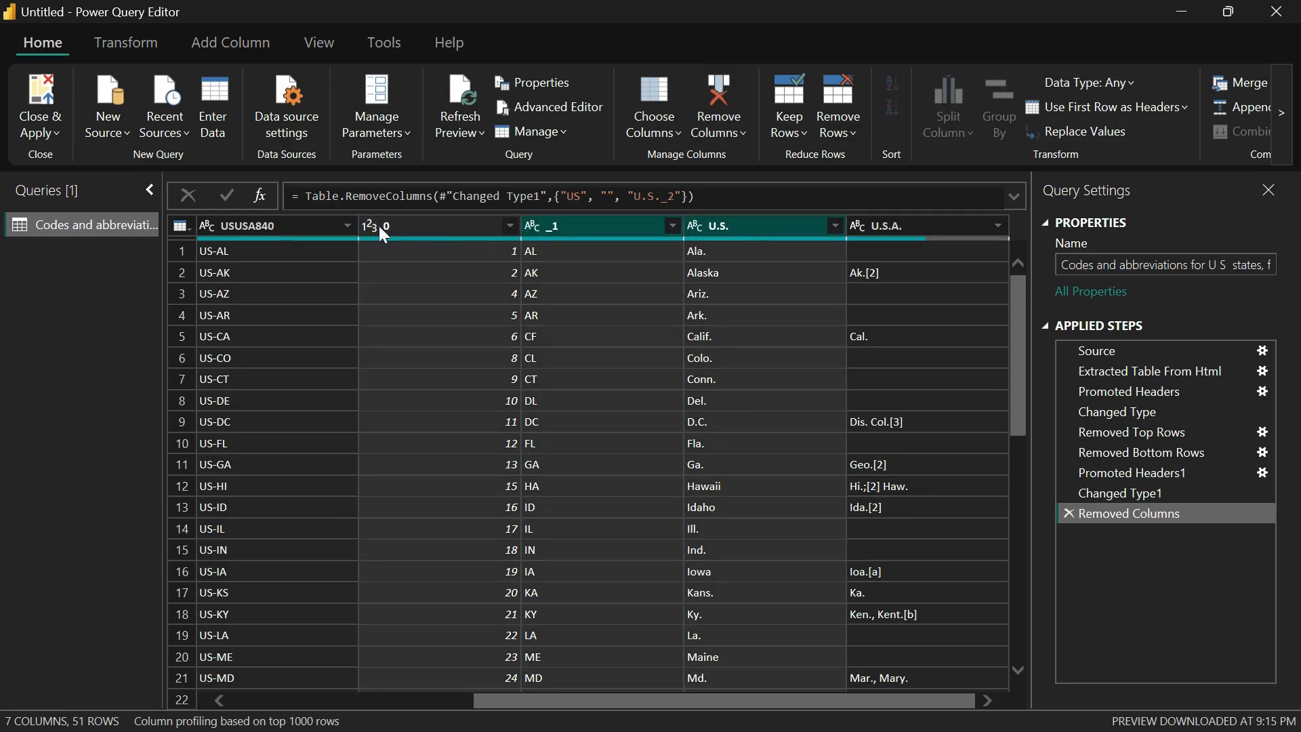
left_click(267, 230)
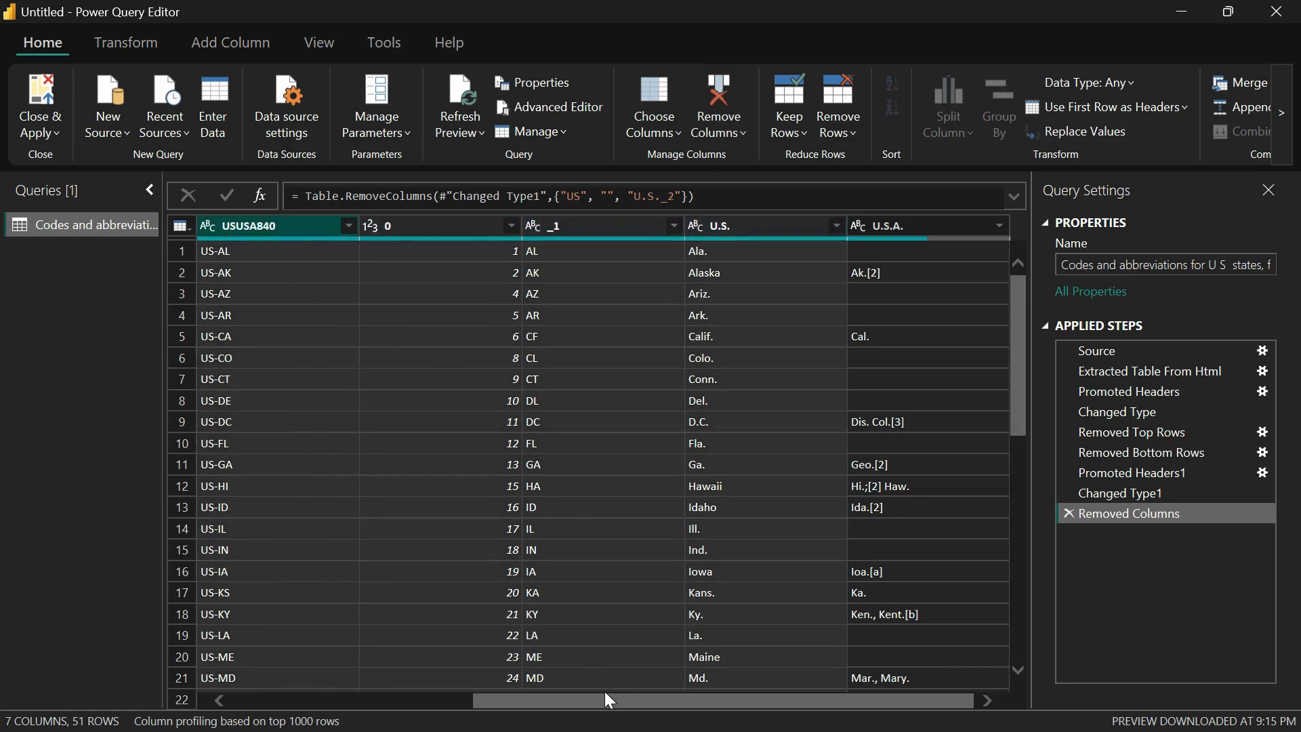
left_click_drag(607, 694, 337, 693)
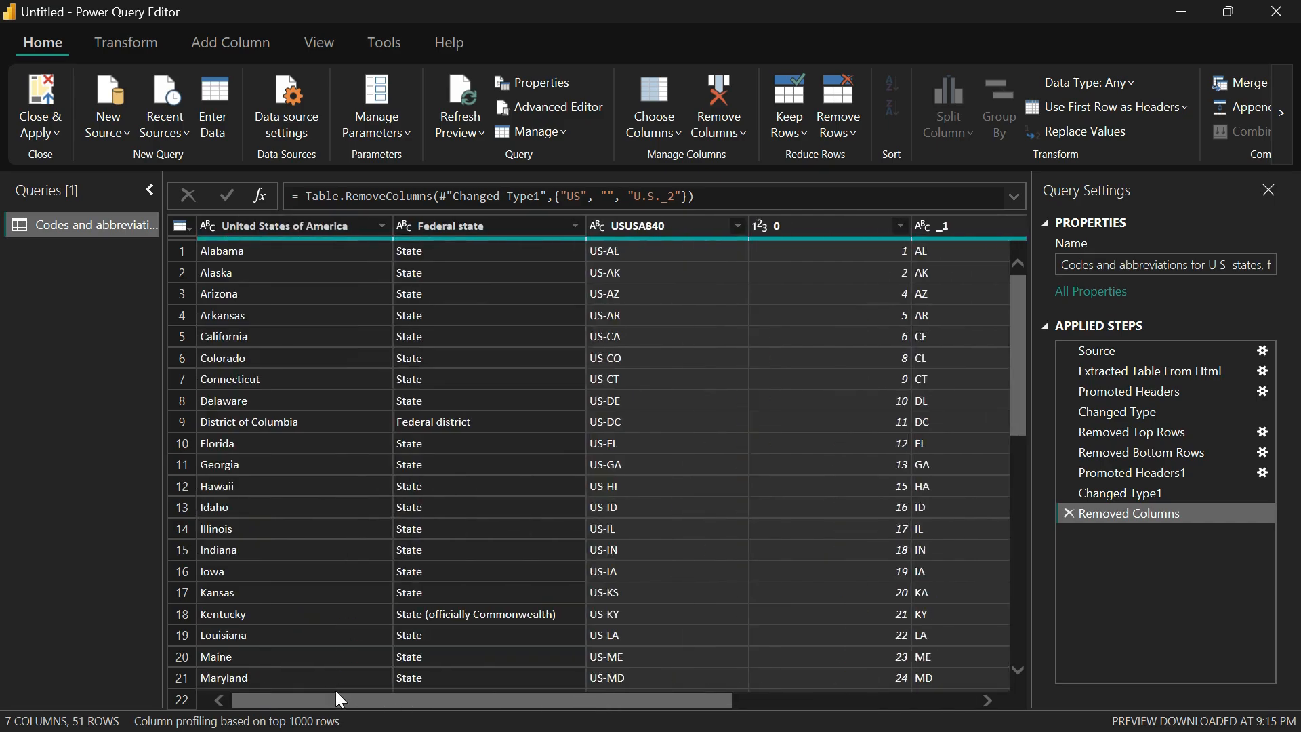
left_click(258, 223, "ctrl")
left_click(462, 220, "ctrl")
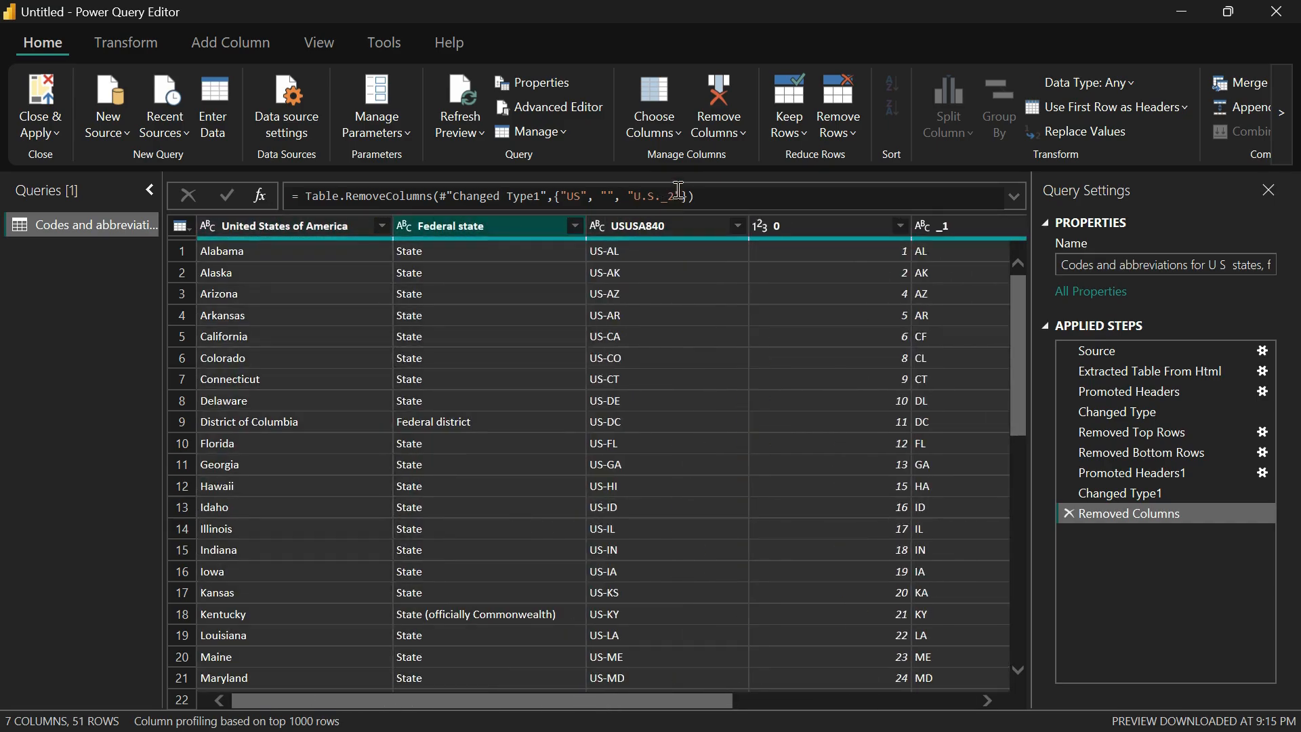
left_click(715, 124)
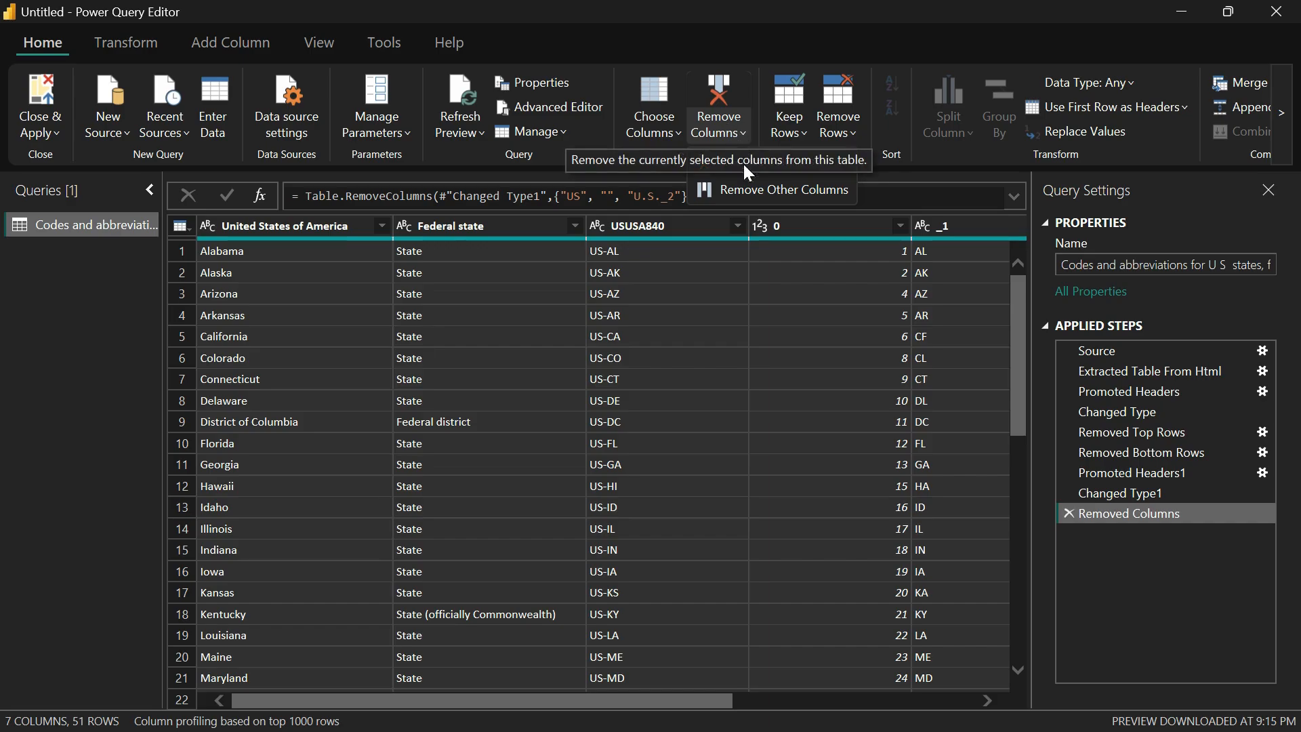
left_click(751, 191)
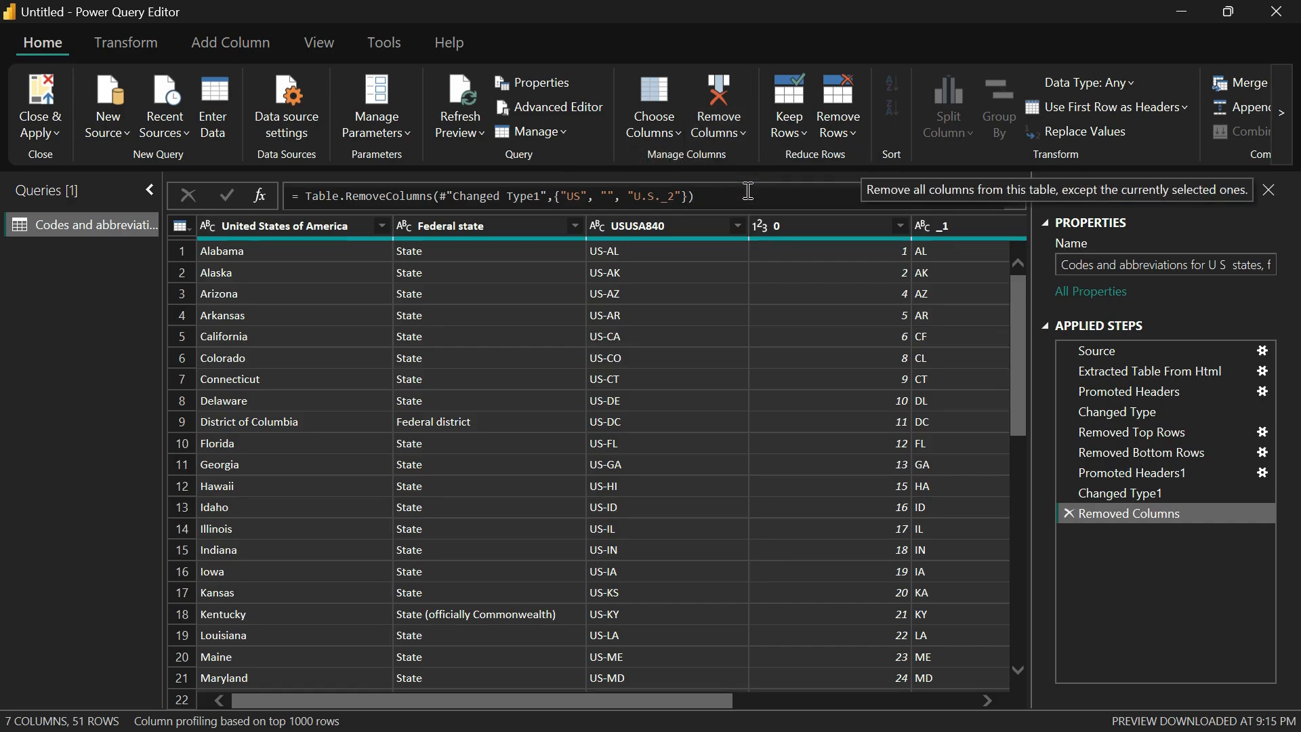
Close the Power Query Editor applying the pending changes, and switch from the loaded table data to the report view
left_click_drag(751, 697, 1006, 662)
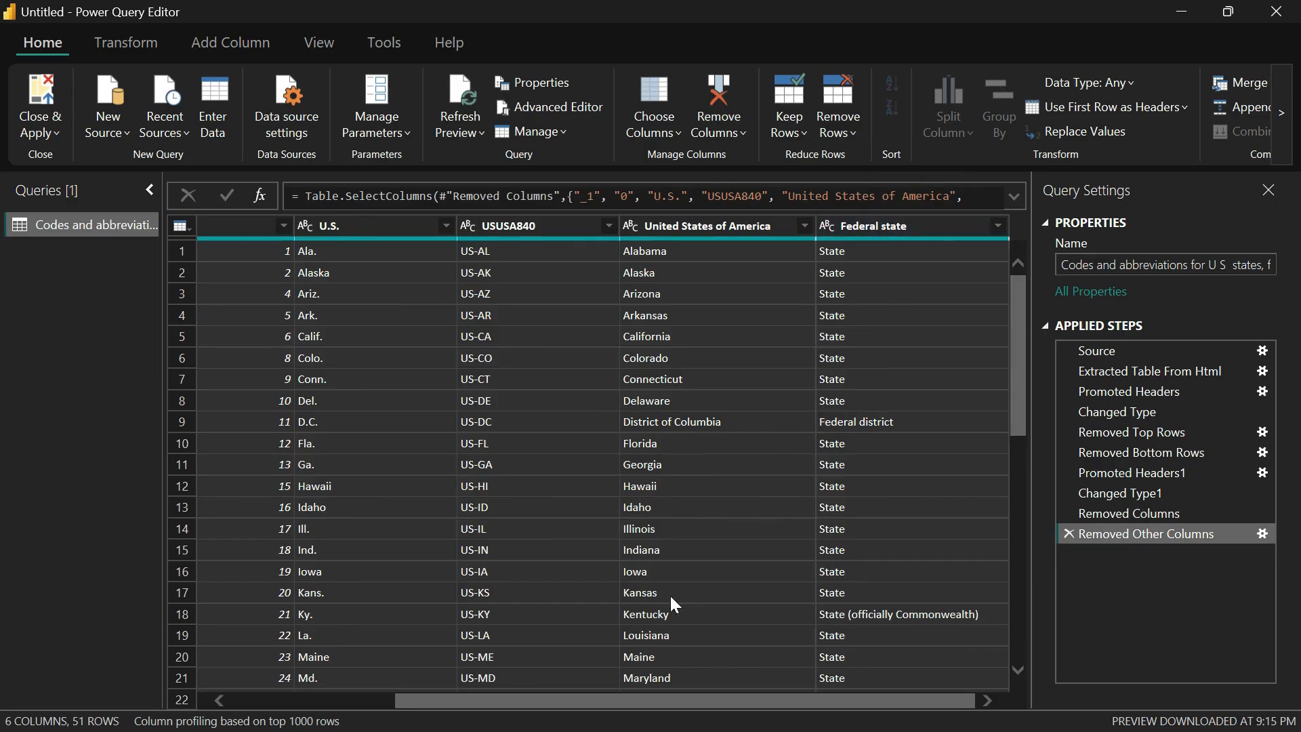
left_click_drag(553, 701, 294, 684)
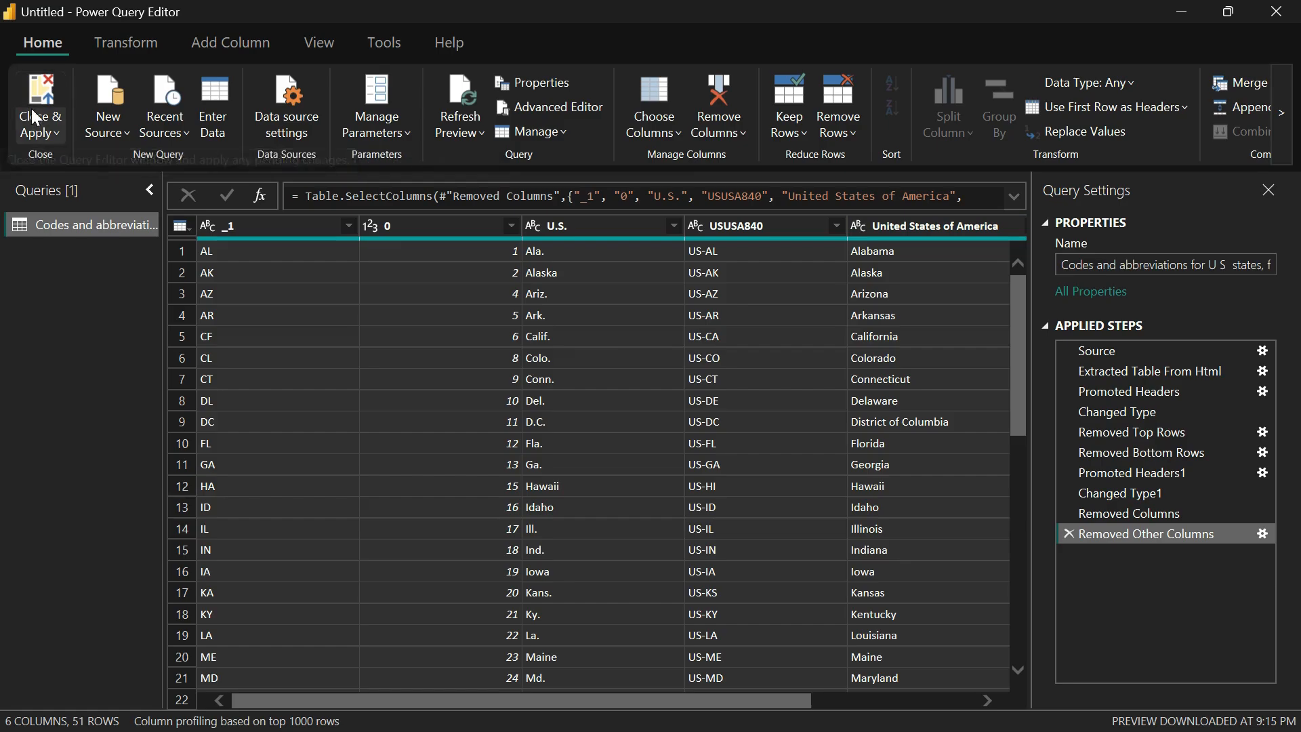
left_click(28, 128)
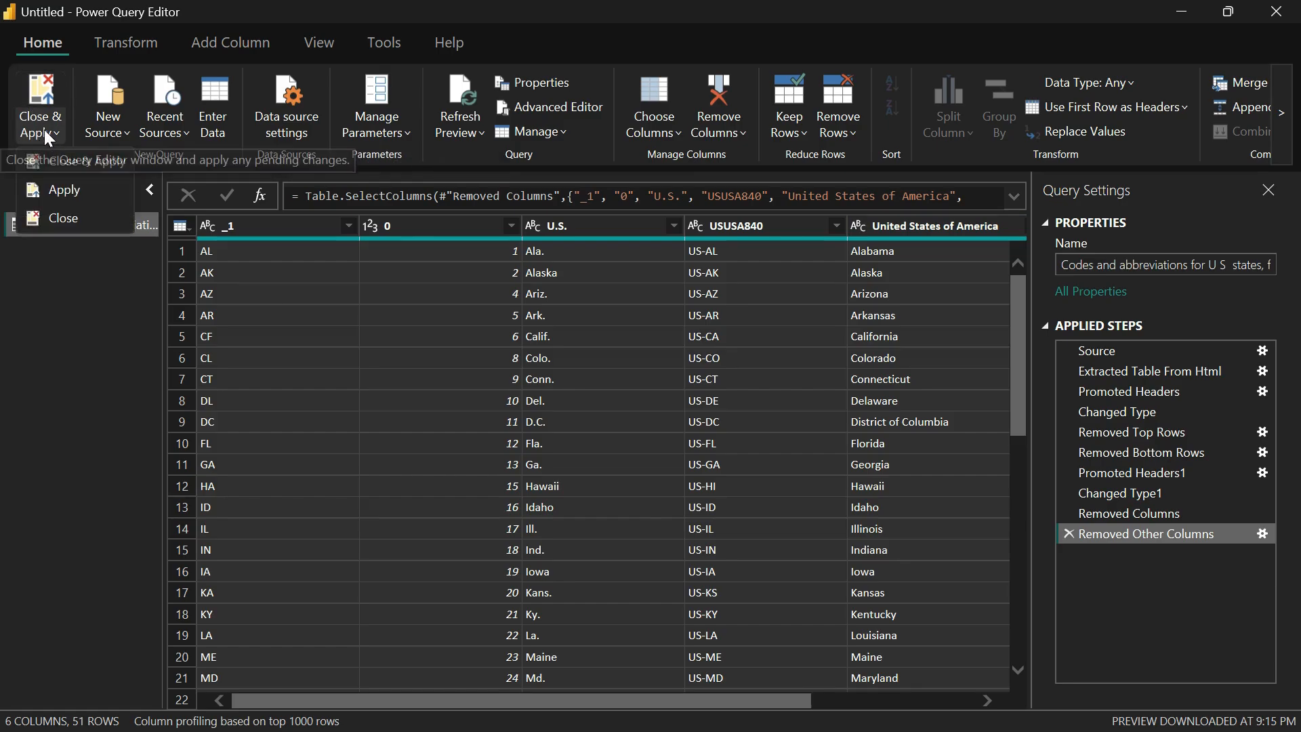
left_click(64, 162)
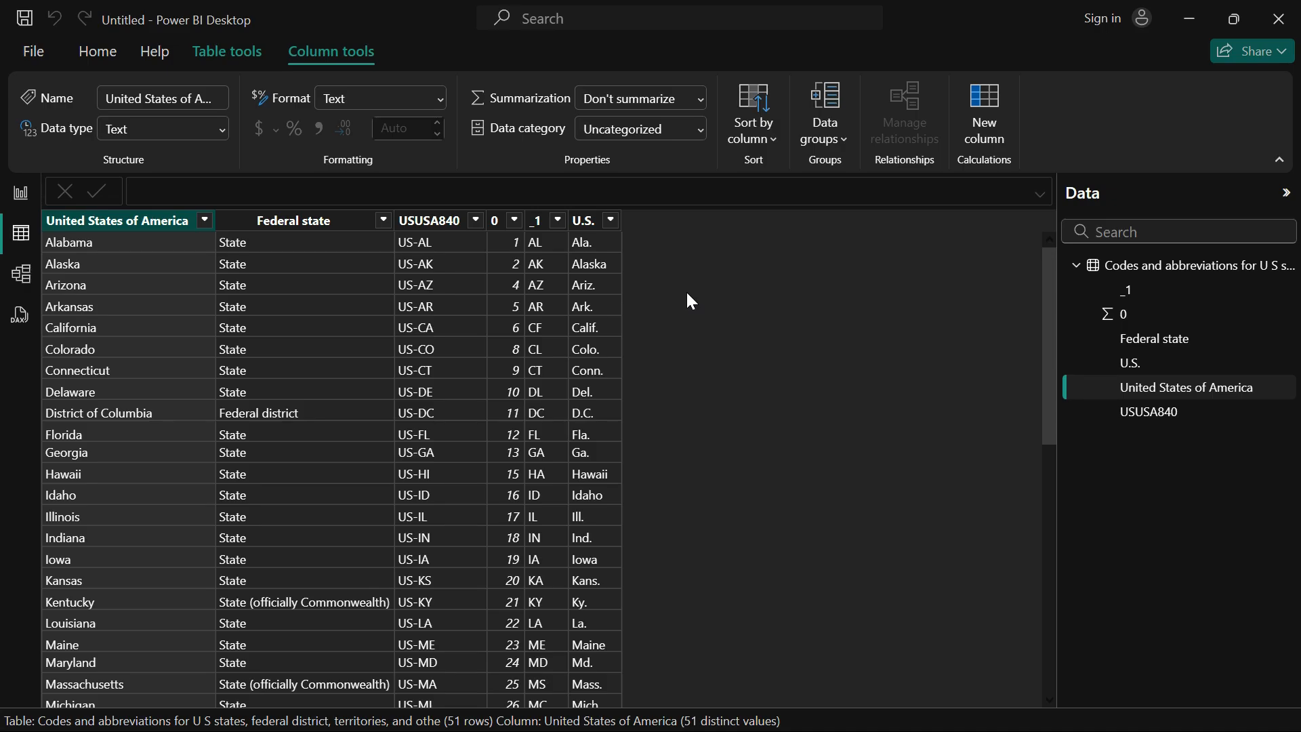
left_click(26, 198)
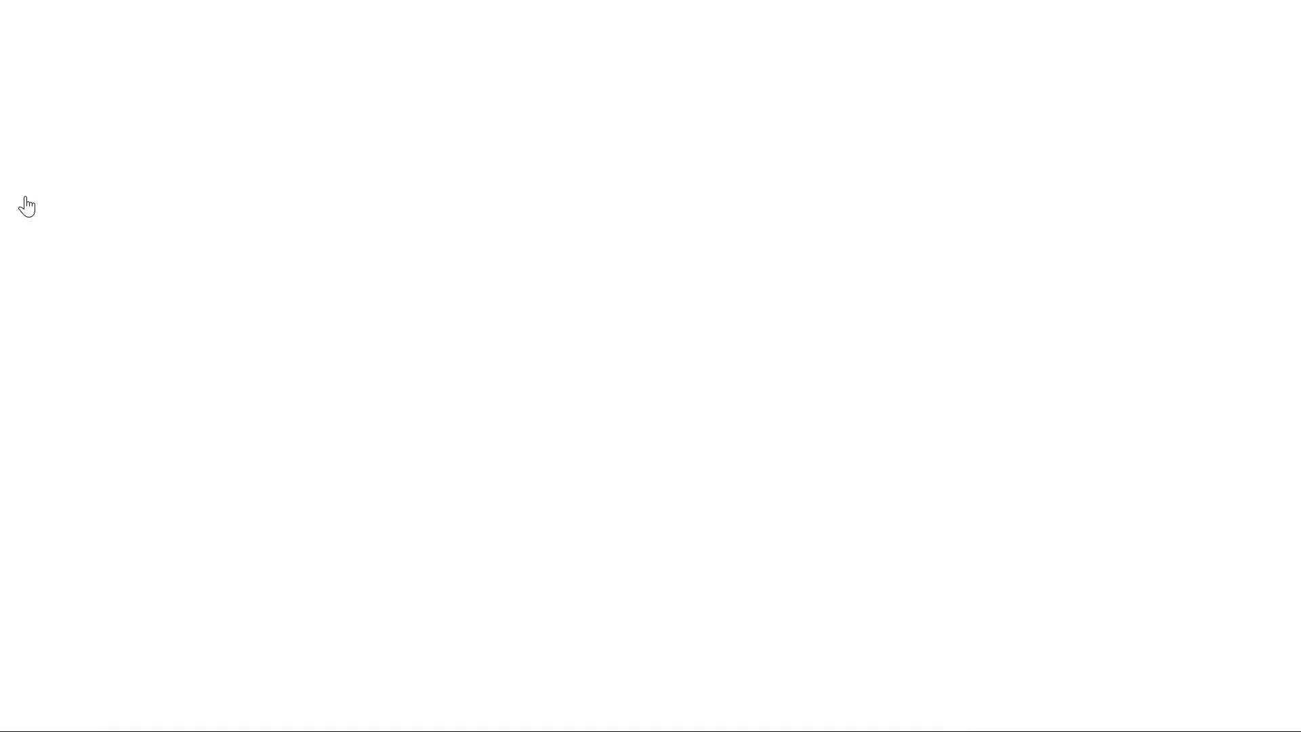